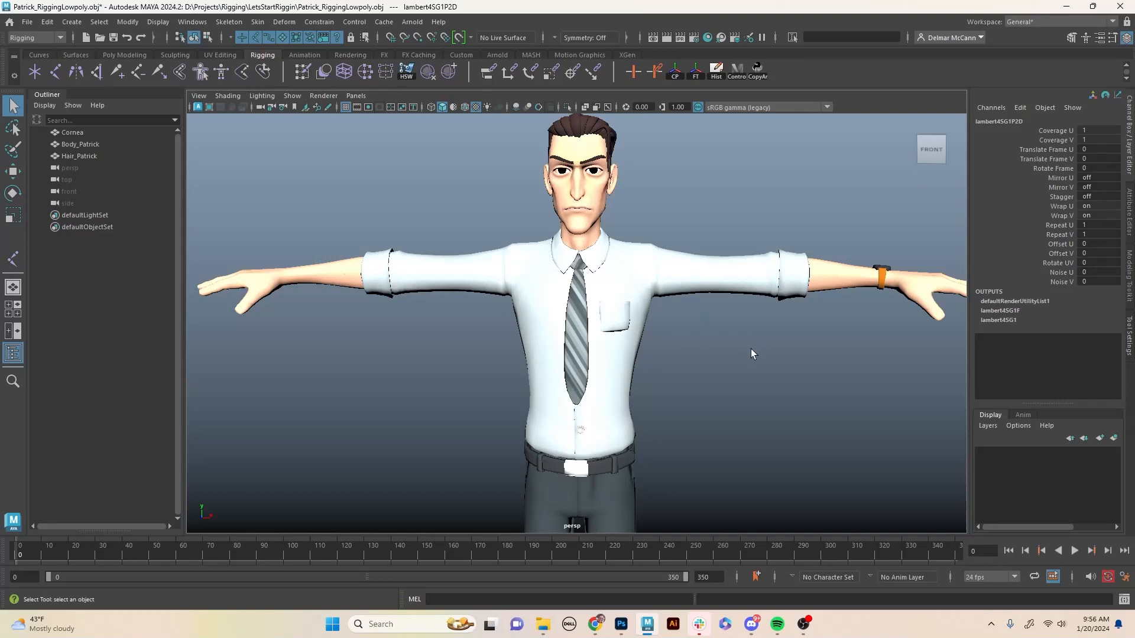
# Turn on the wireframe-on-shaded display for the character in the perspective view.
pyautogui.scroll(3, 691, 420)
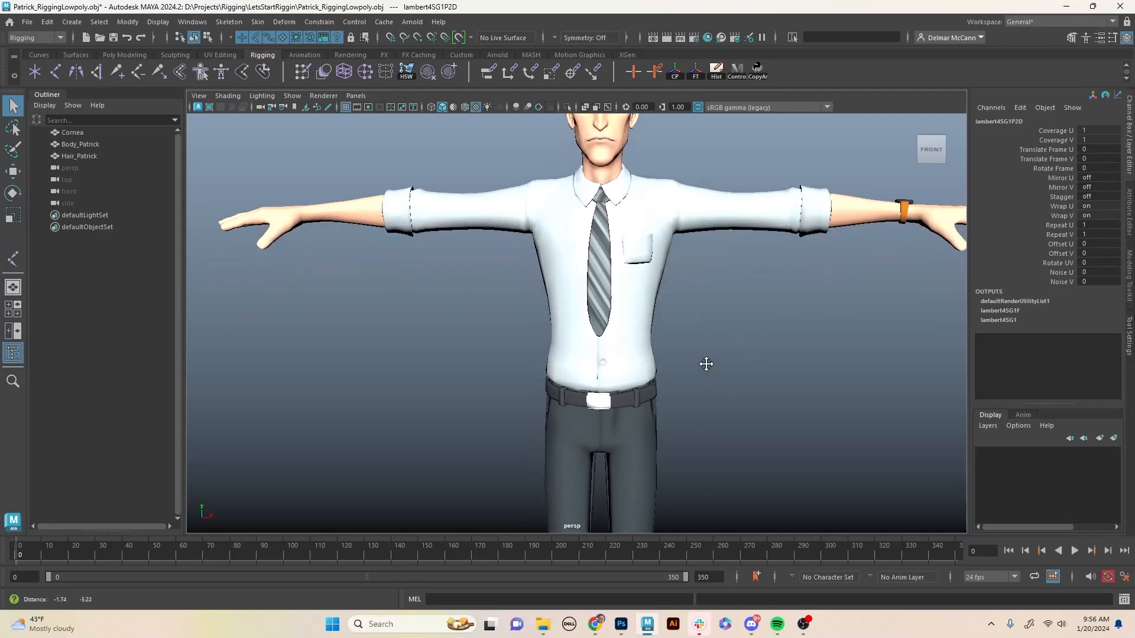
pyautogui.scroll(-3, 704, 362)
pyautogui.scroll(1, 704, 410)
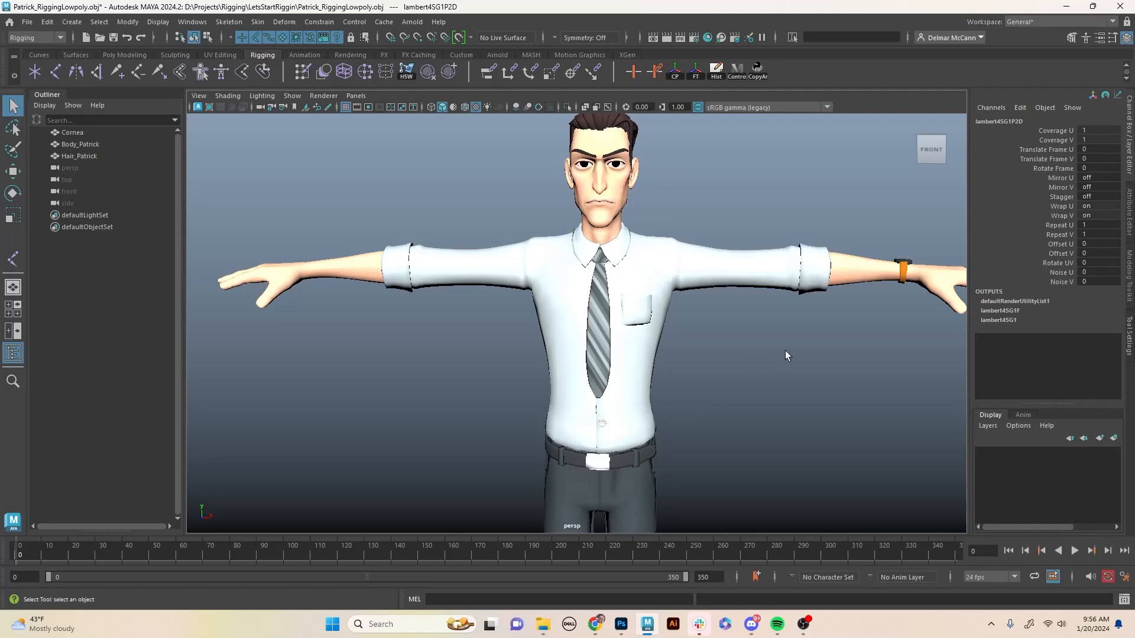
pyautogui.moveTo(789, 337)
pyautogui.keyDown('alt'); pyautogui.mouseDown()
pyautogui.moveTo(719, 342)
pyautogui.moveTo(806, 324)
pyautogui.moveTo(790, 317)
pyautogui.moveTo(770, 321)
pyautogui.moveTo(823, 332)
pyautogui.moveTo(798, 332)
pyautogui.mouseUp(); pyautogui.keyUp('alt')
pyautogui.scroll(-2, 775, 319)
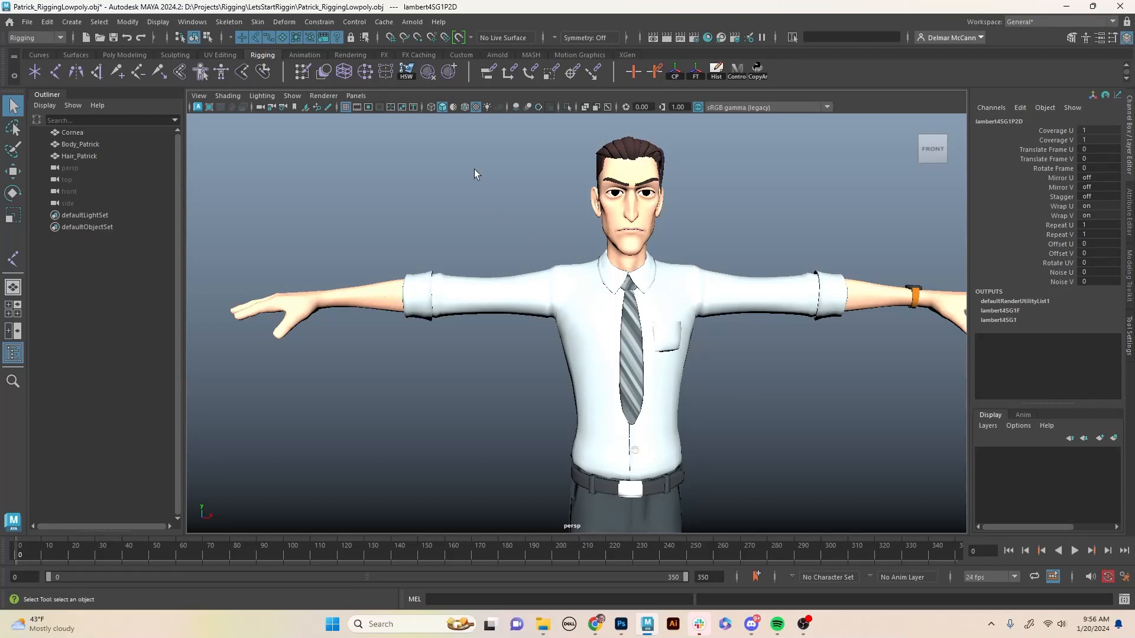
pyautogui.click(464, 108)
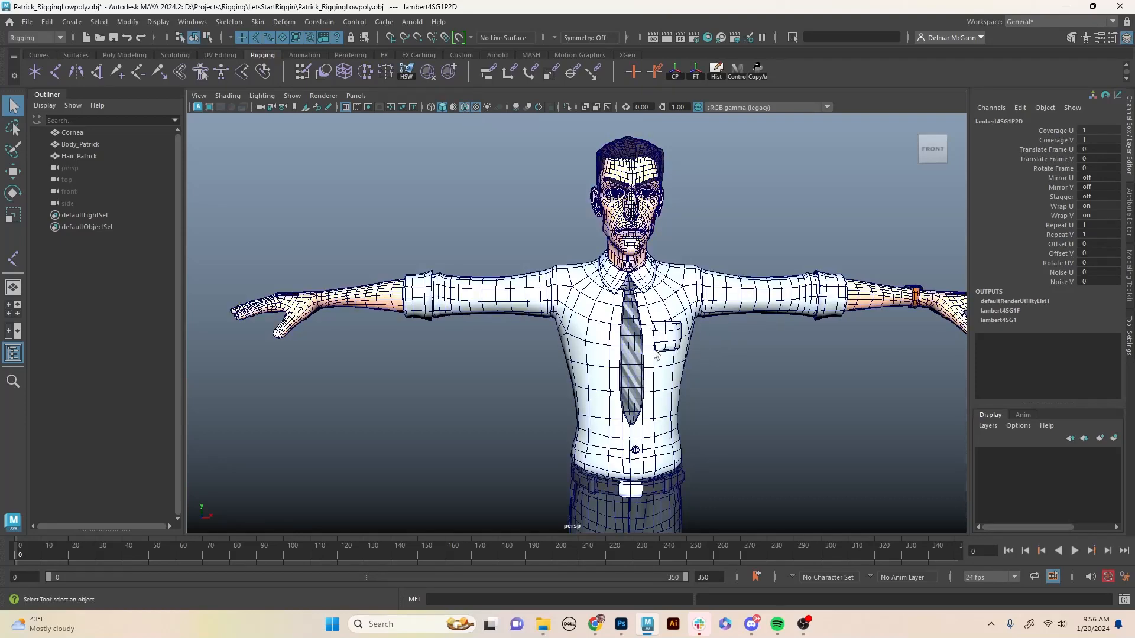
# Examine the mesh topology of the character's head, torso and arms from the front.
pyautogui.keyDown('alt'); pyautogui.moveTo(767, 383); pyautogui.dragTo(734, 433); pyautogui.keyUp('alt')
pyautogui.keyDown('alt'); pyautogui.moveTo(735, 433); pyautogui.dragTo(761, 341, button='middle'); pyautogui.keyUp('alt')
pyautogui.keyDown('alt'); pyautogui.moveTo(761, 342); pyautogui.dragTo(737, 400); pyautogui.keyUp('alt')
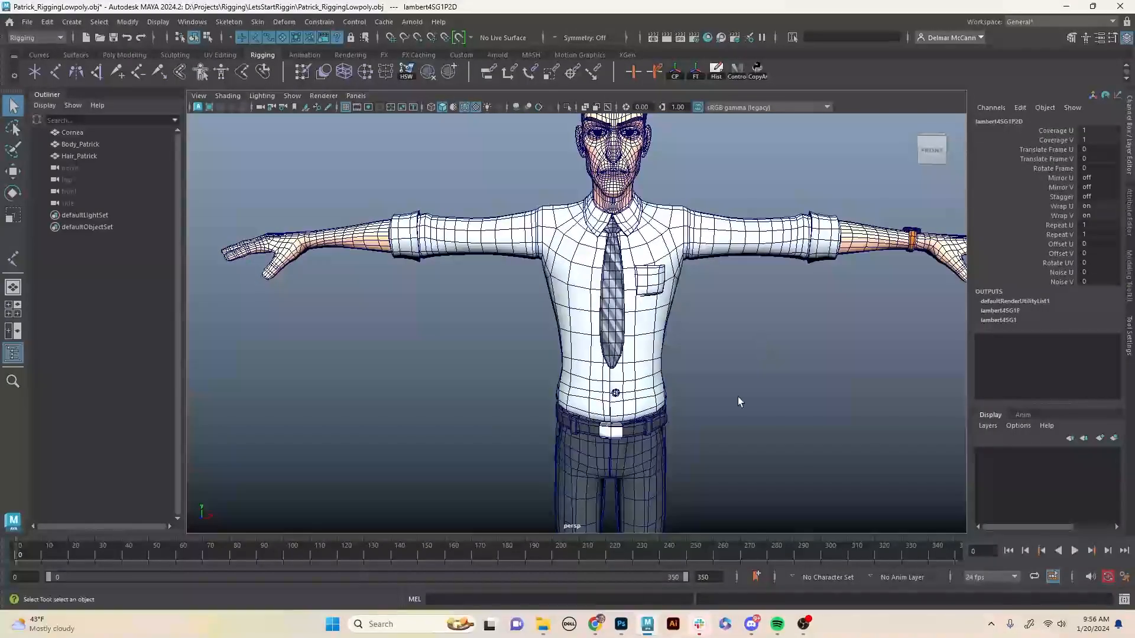
pyautogui.keyDown('alt'); pyautogui.moveTo(737, 400); pyautogui.dragTo(638, 462, button='middle'); pyautogui.keyUp('alt')
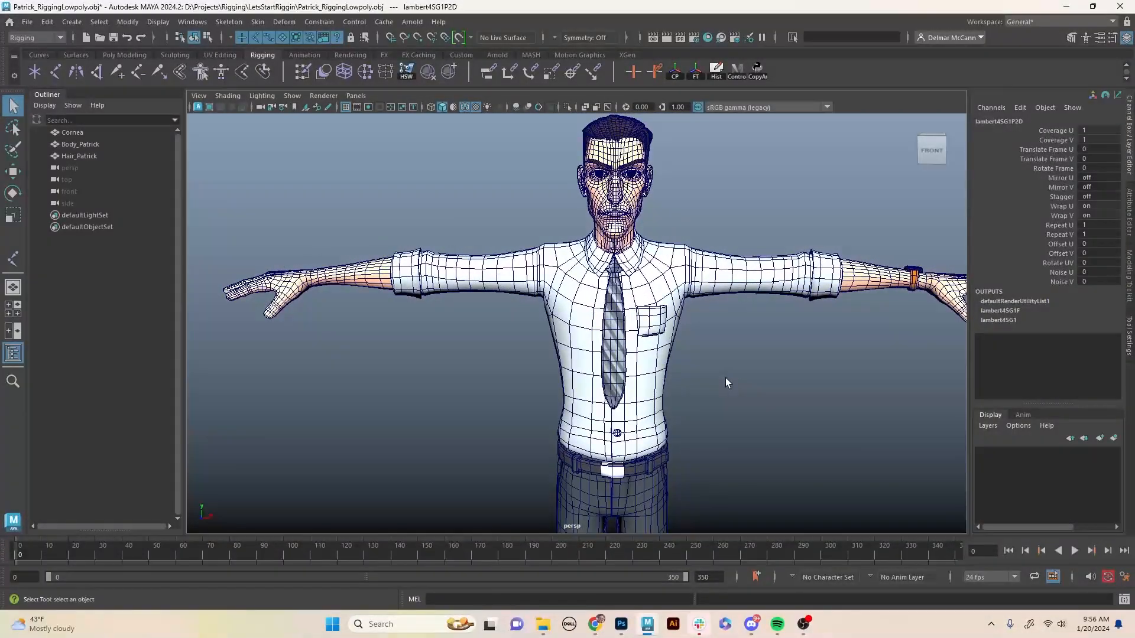
pyautogui.keyDown('alt'); pyautogui.moveTo(825, 334); pyautogui.dragTo(721, 342, button='middle'); pyautogui.keyUp('alt')
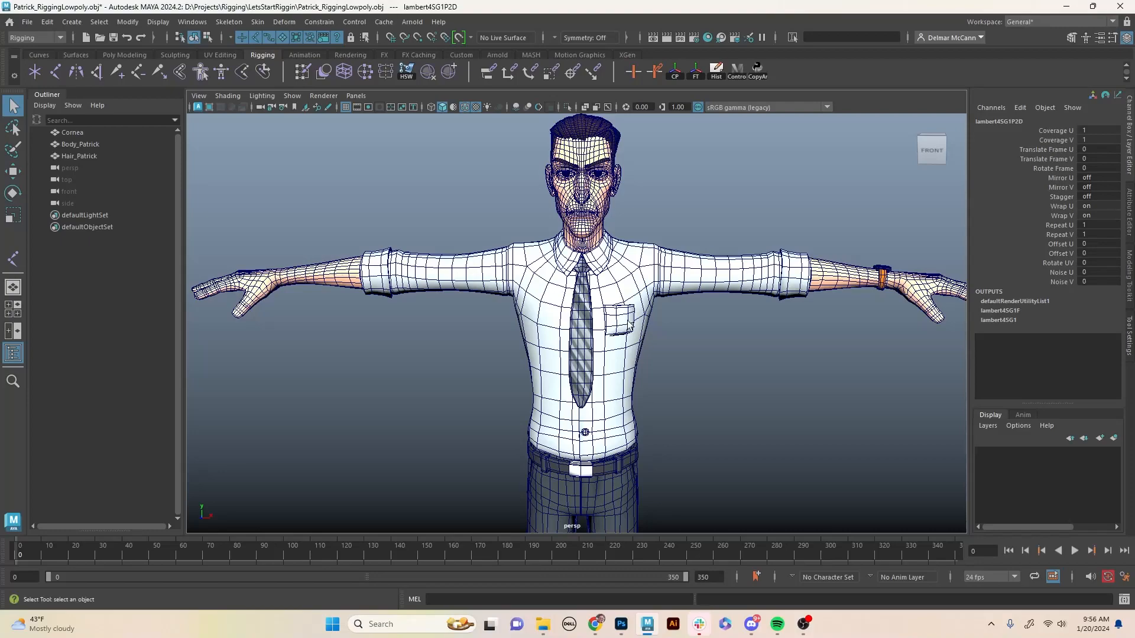
pyautogui.keyDown('alt'); pyautogui.moveTo(695, 400); pyautogui.dragTo(721, 407, button='middle'); pyautogui.keyUp('alt')
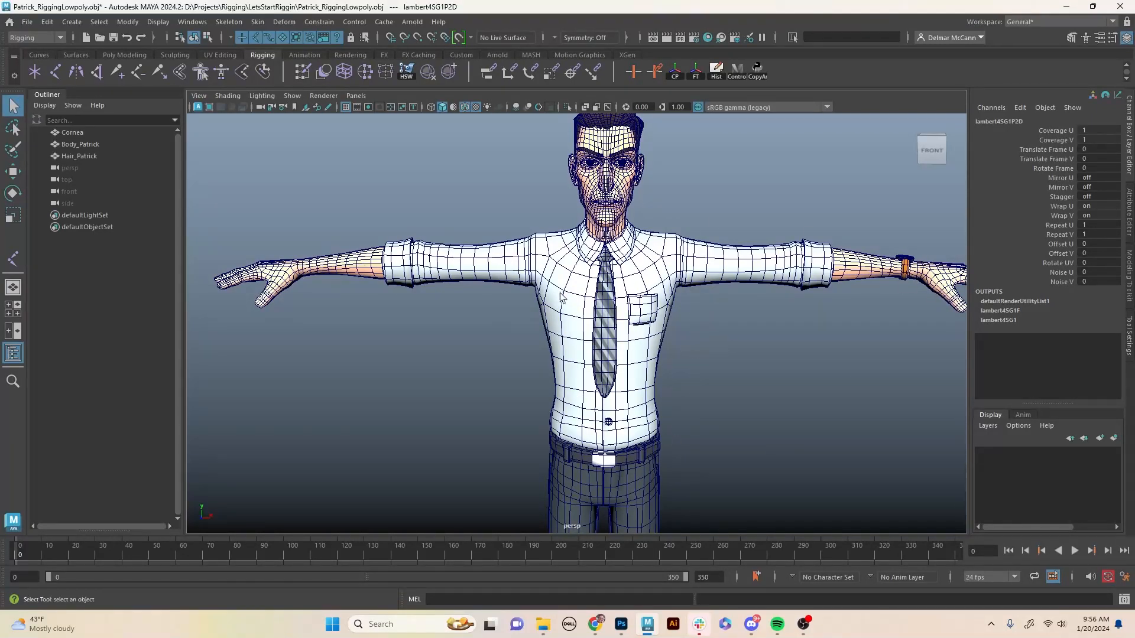
pyautogui.moveTo(752, 421)
pyautogui.keyDown('alt'); pyautogui.mouseDown(button='middle')
pyautogui.moveTo(775, 400)
pyautogui.moveTo(778, 435)
pyautogui.moveTo(754, 436)
pyautogui.mouseUp(button='middle'); pyautogui.keyUp('alt')
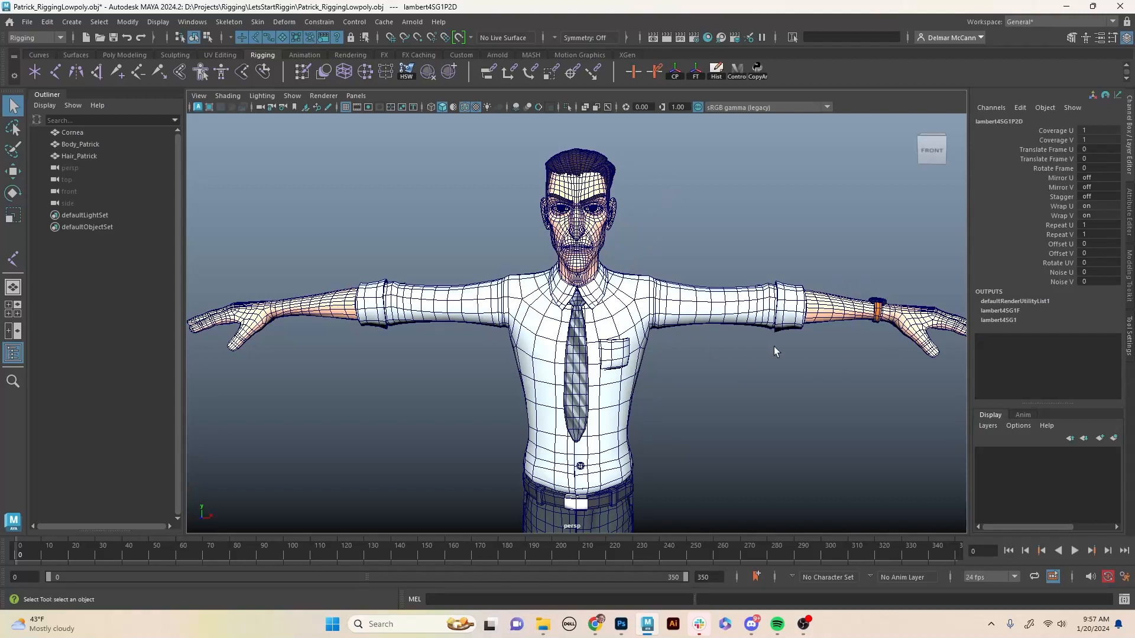
# Save the scene under the new name Patrick_Rig as a Maya Binary file in the LetsStartRiggin folder.
pyautogui.click(27, 22)
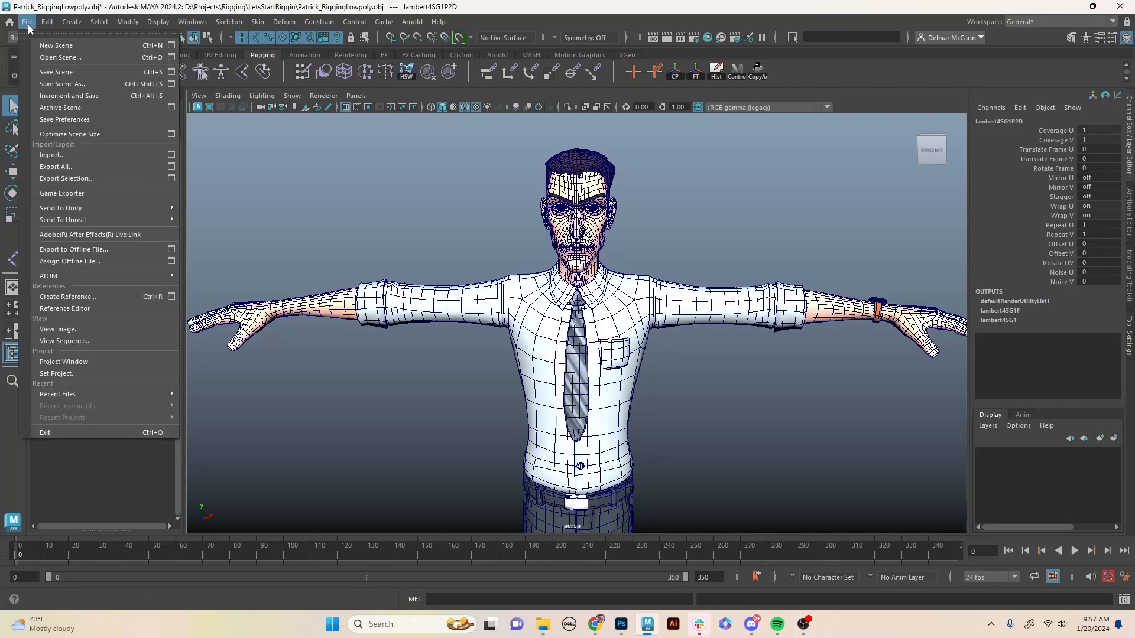
pyautogui.click(66, 83)
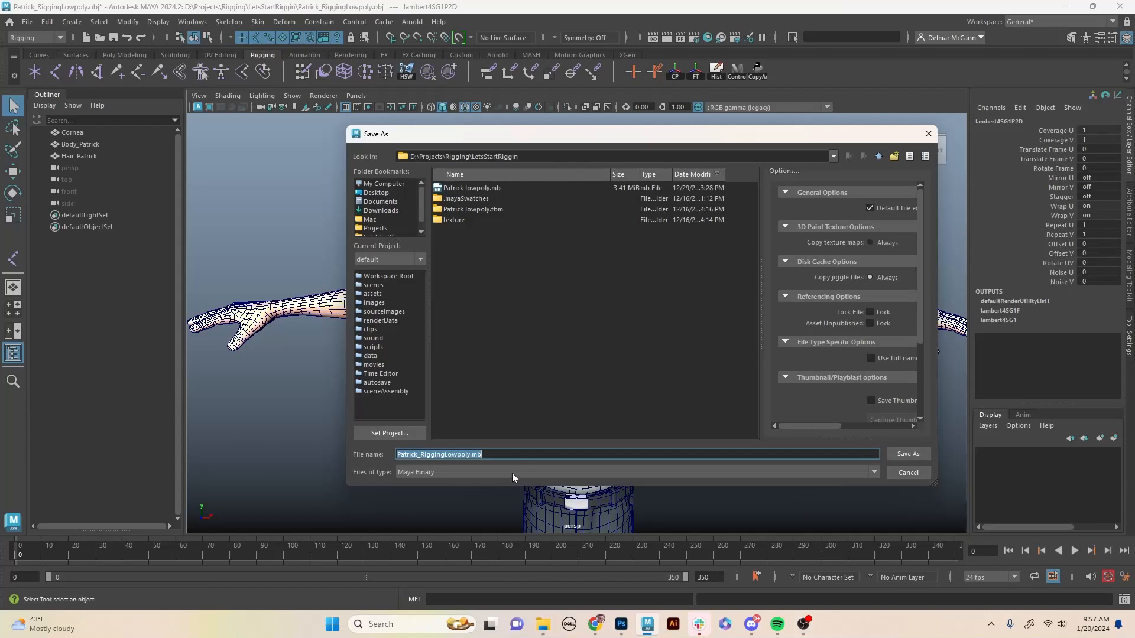
pyautogui.write('Pa')
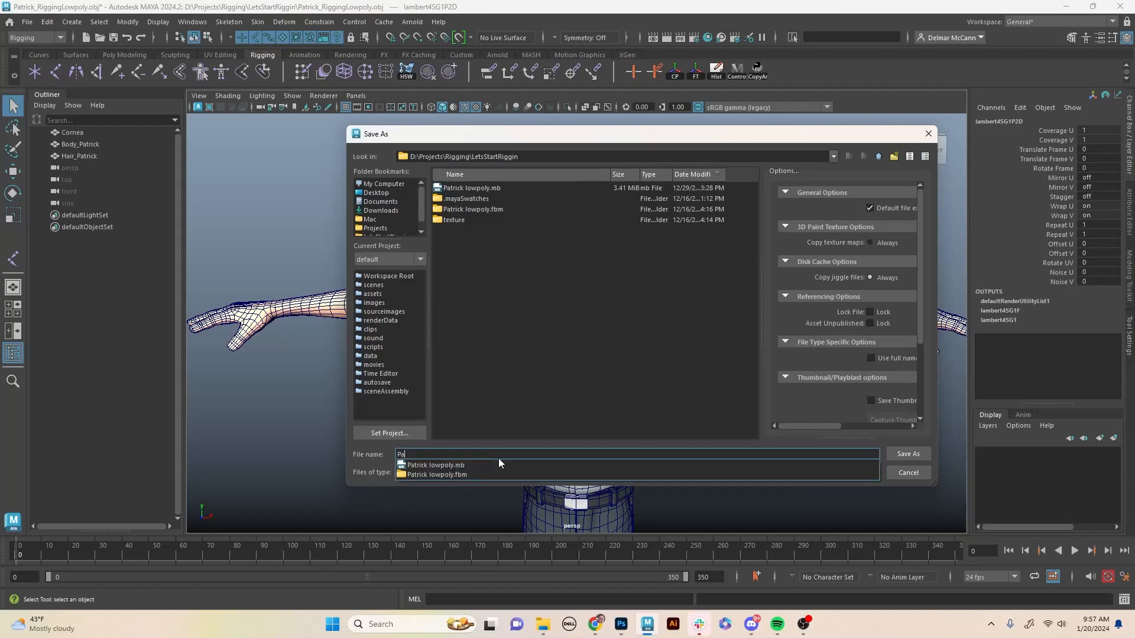
pyautogui.write('trick_Rig')
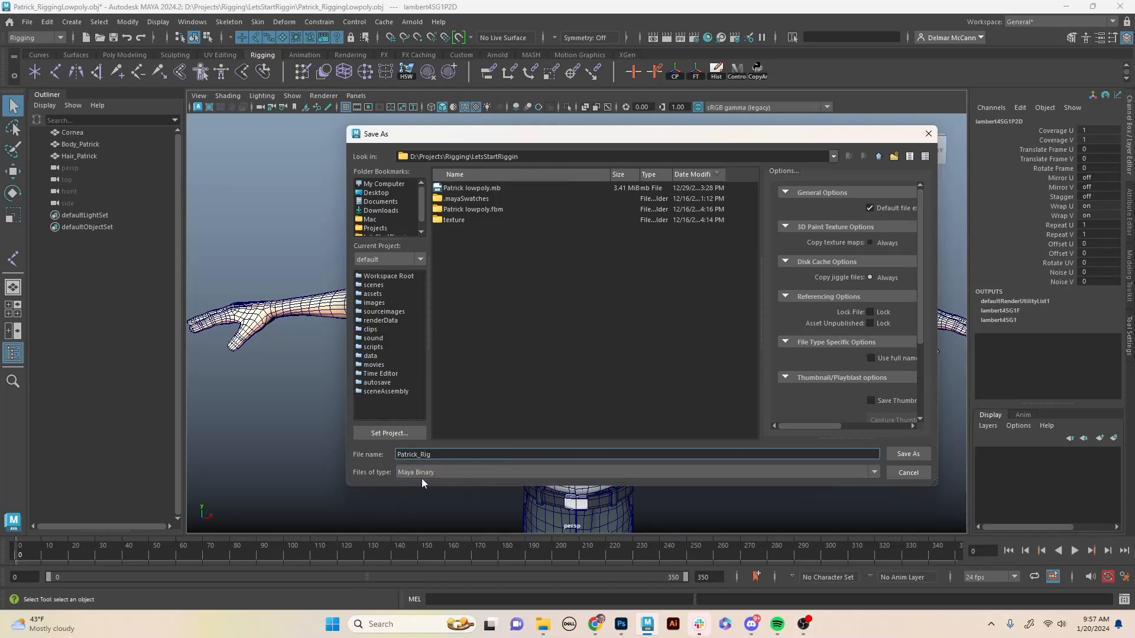
pyautogui.click(917, 455)
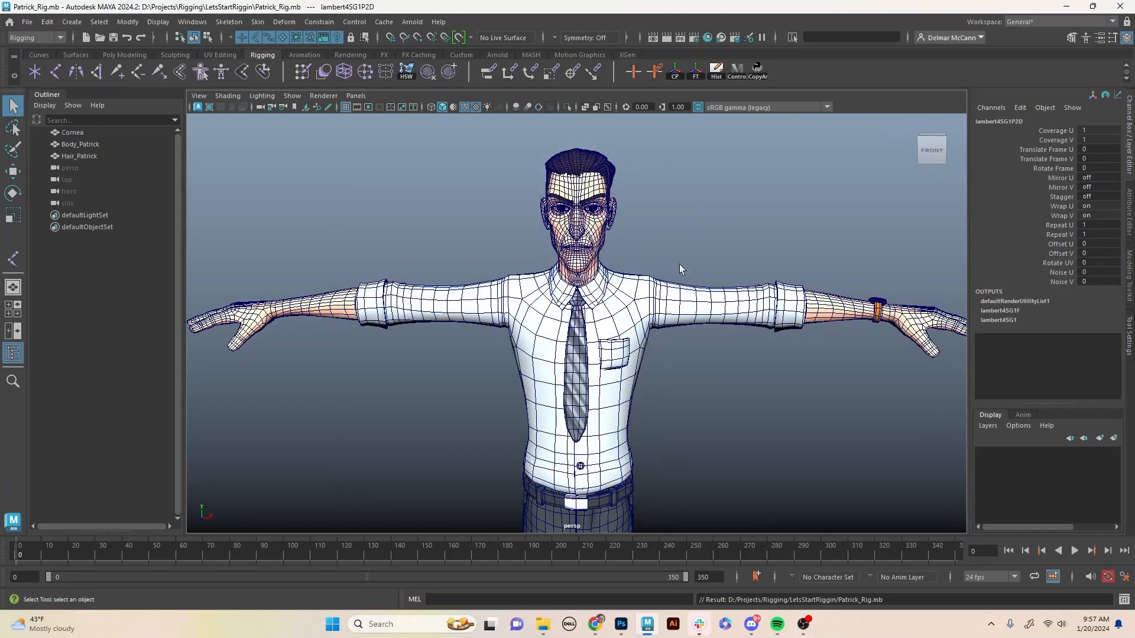
# Change the single perspective view to the four-view layout.
pyautogui.keyDown('alt'); pyautogui.moveTo(759, 413); pyautogui.dragTo(778, 353, button='middle'); pyautogui.keyUp('alt')
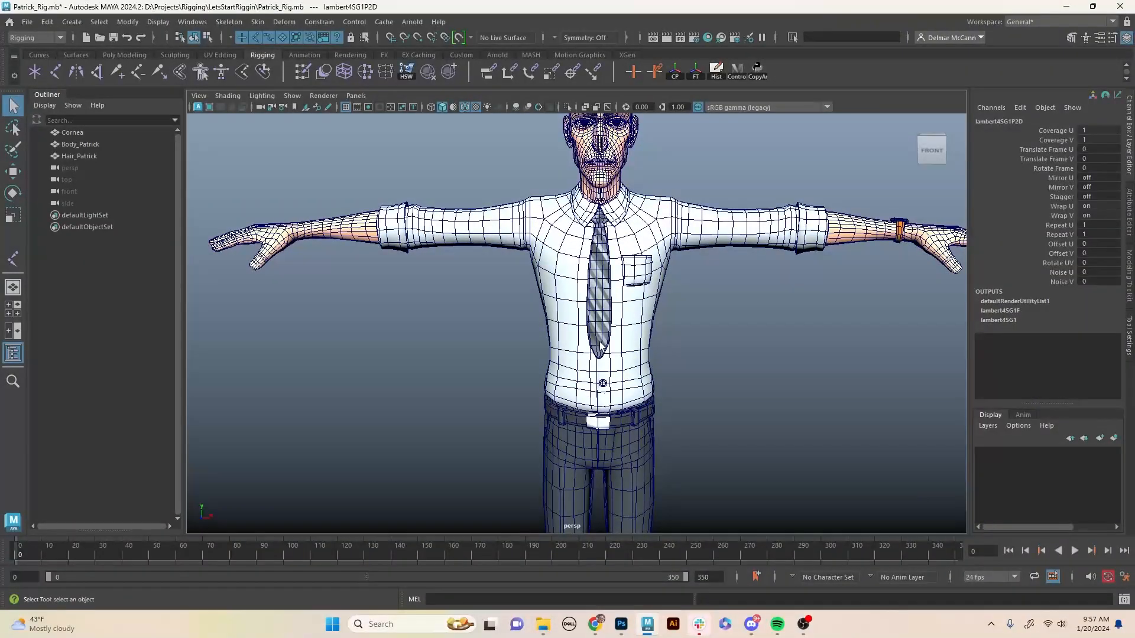
pyautogui.keyDown('alt'); pyautogui.moveTo(717, 339); pyautogui.dragTo(635, 322); pyautogui.keyUp('alt')
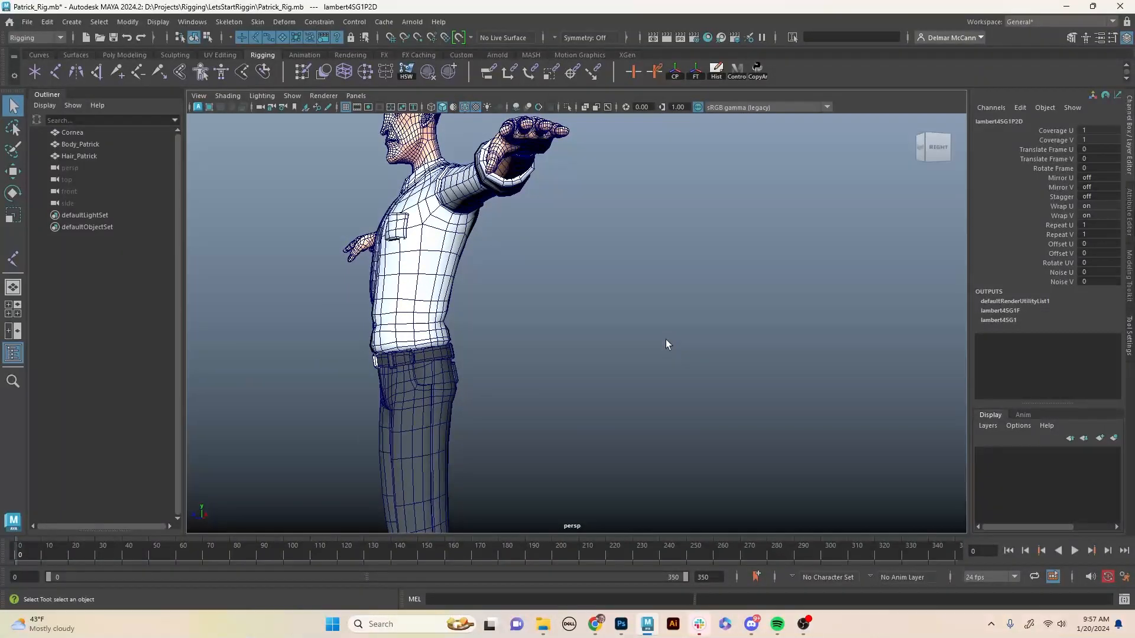
pyautogui.press('space')
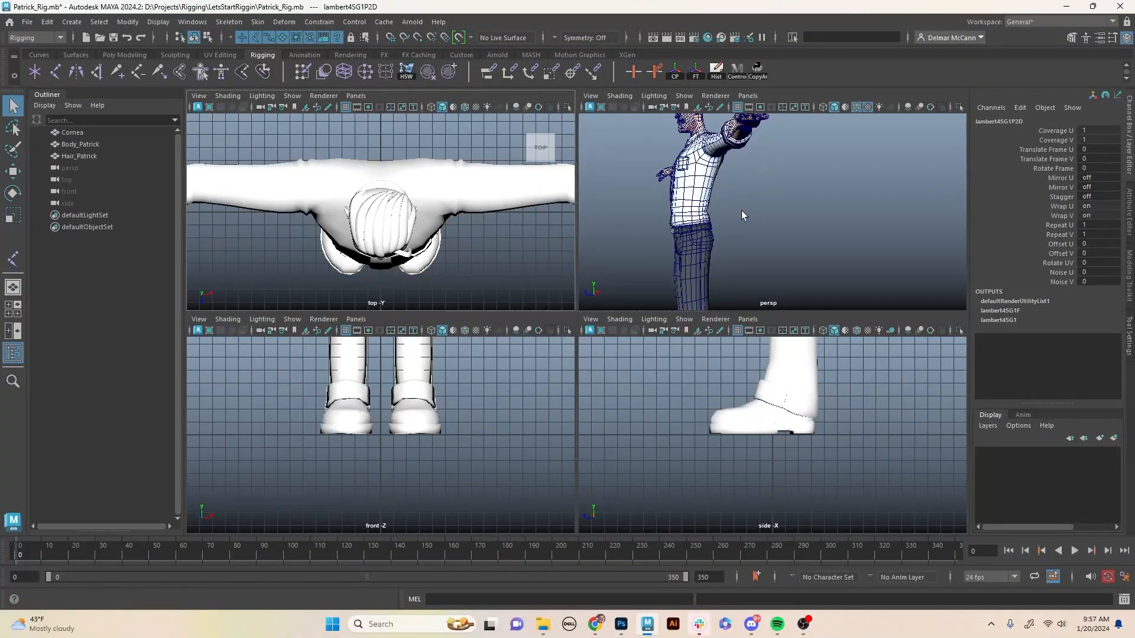
# Examine the character's torso, hips and arms from the front and the side in the perspective view.
pyautogui.keyDown('alt'); pyautogui.moveTo(742, 215); pyautogui.dragTo(780, 284); pyautogui.keyUp('alt')
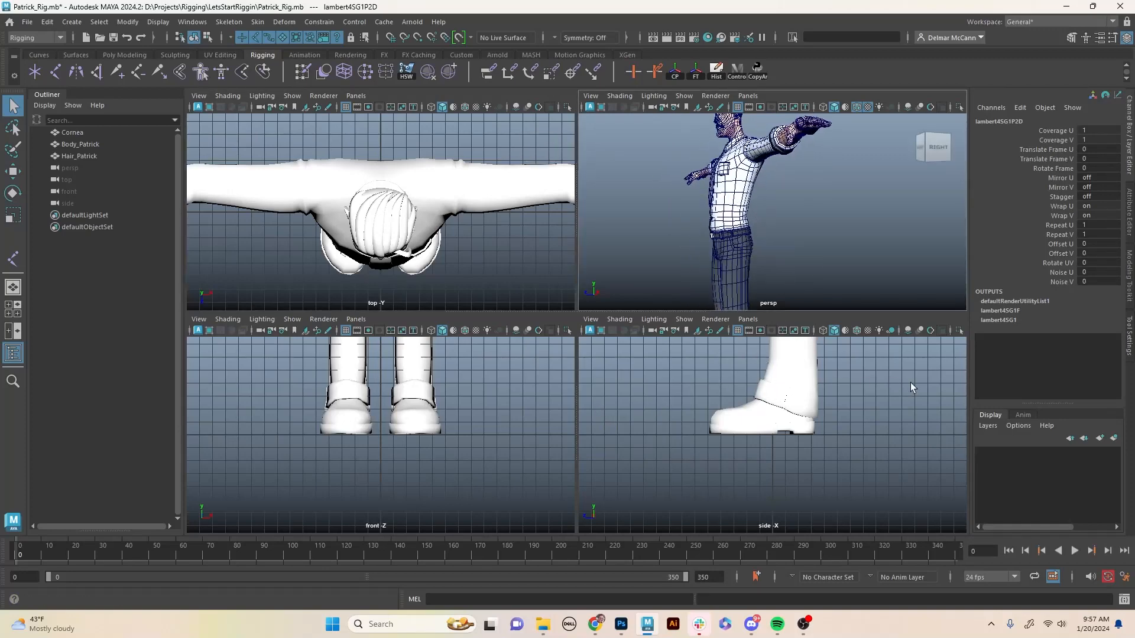
pyautogui.keyDown('alt'); pyautogui.moveTo(701, 227); pyautogui.dragTo(751, 253, button='middle'); pyautogui.keyUp('alt')
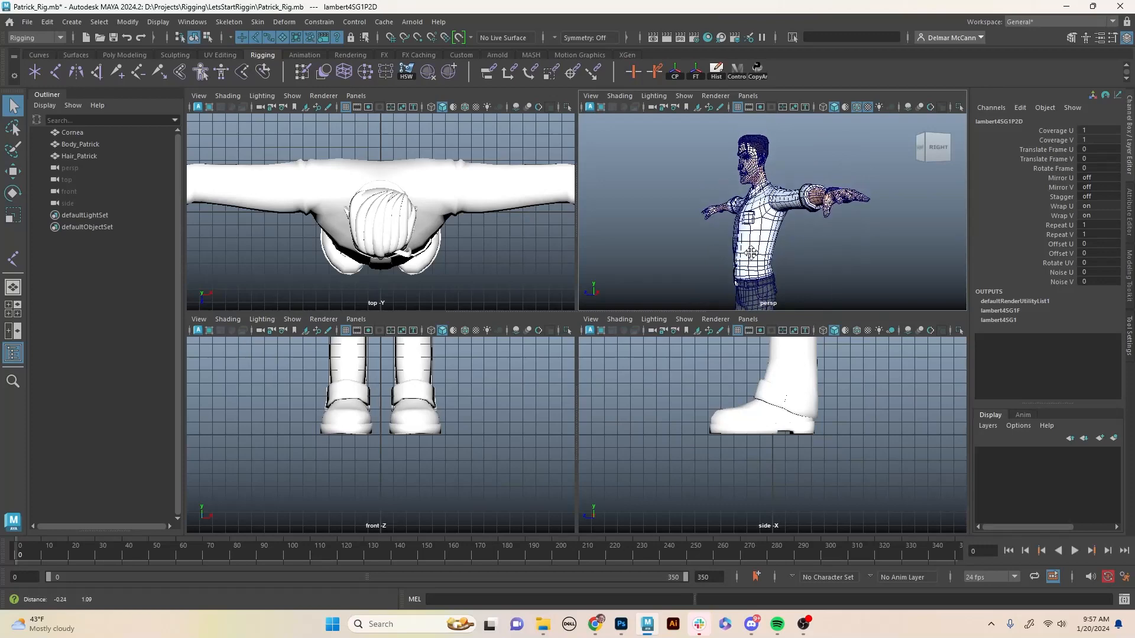
pyautogui.keyDown('alt'); pyautogui.moveTo(795, 249); pyautogui.dragTo(758, 246); pyautogui.keyUp('alt')
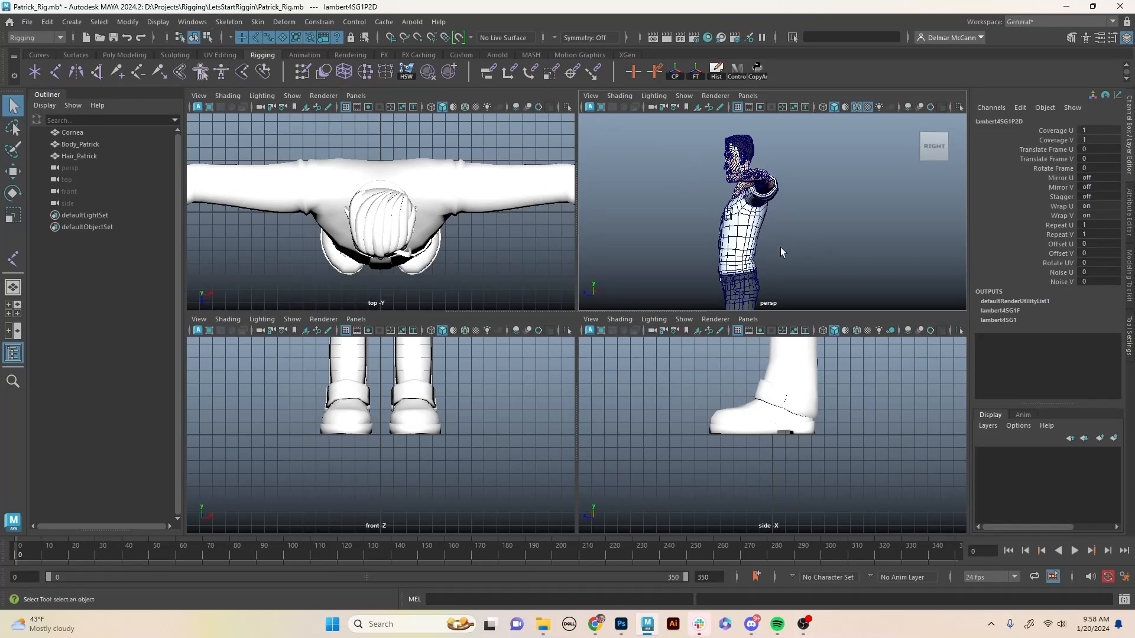
pyautogui.keyDown('alt'); pyautogui.moveTo(739, 254); pyautogui.dragTo(745, 240, button='middle'); pyautogui.keyUp('alt')
pyautogui.keyDown('alt'); pyautogui.moveTo(744, 241); pyautogui.dragTo(817, 240); pyautogui.keyUp('alt')
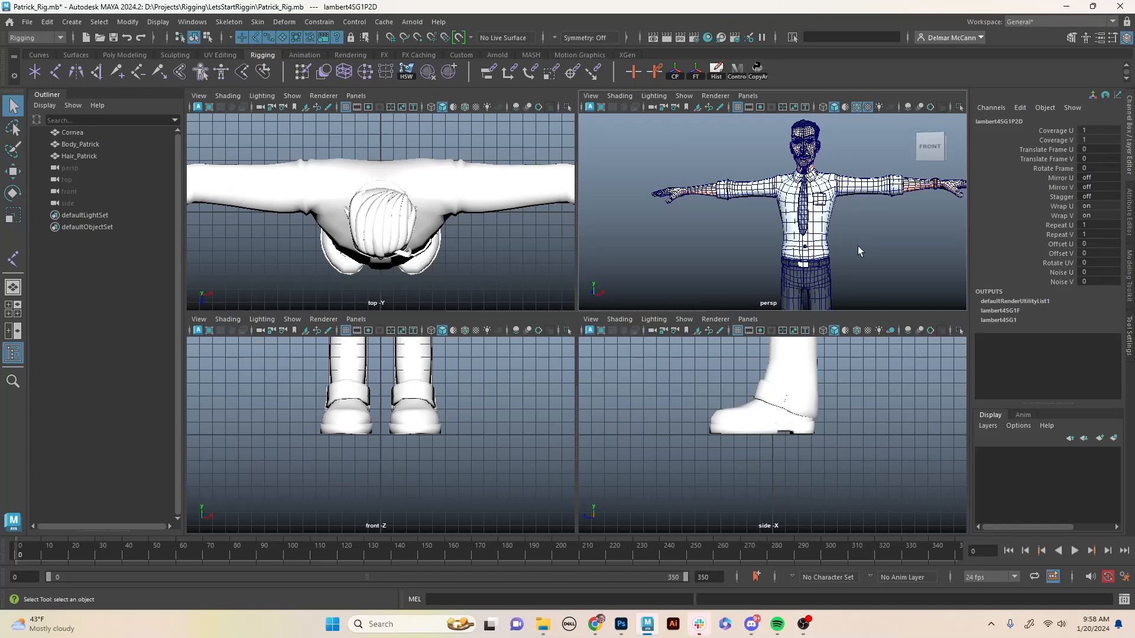
pyautogui.keyDown('alt'); pyautogui.moveTo(830, 269); pyautogui.dragTo(760, 190); pyautogui.keyUp('alt')
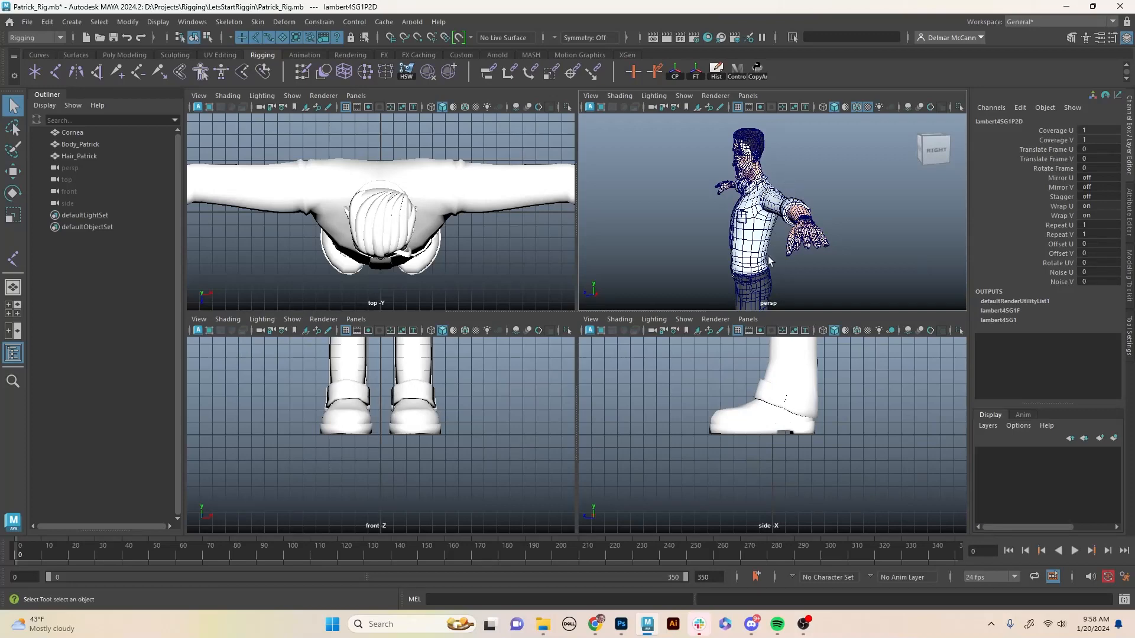
pyautogui.keyDown('alt'); pyautogui.moveTo(761, 282); pyautogui.dragTo(777, 209, button='middle'); pyautogui.keyUp('alt')
pyautogui.keyDown('alt'); pyautogui.moveTo(777, 209); pyautogui.dragTo(845, 217); pyautogui.keyUp('alt')
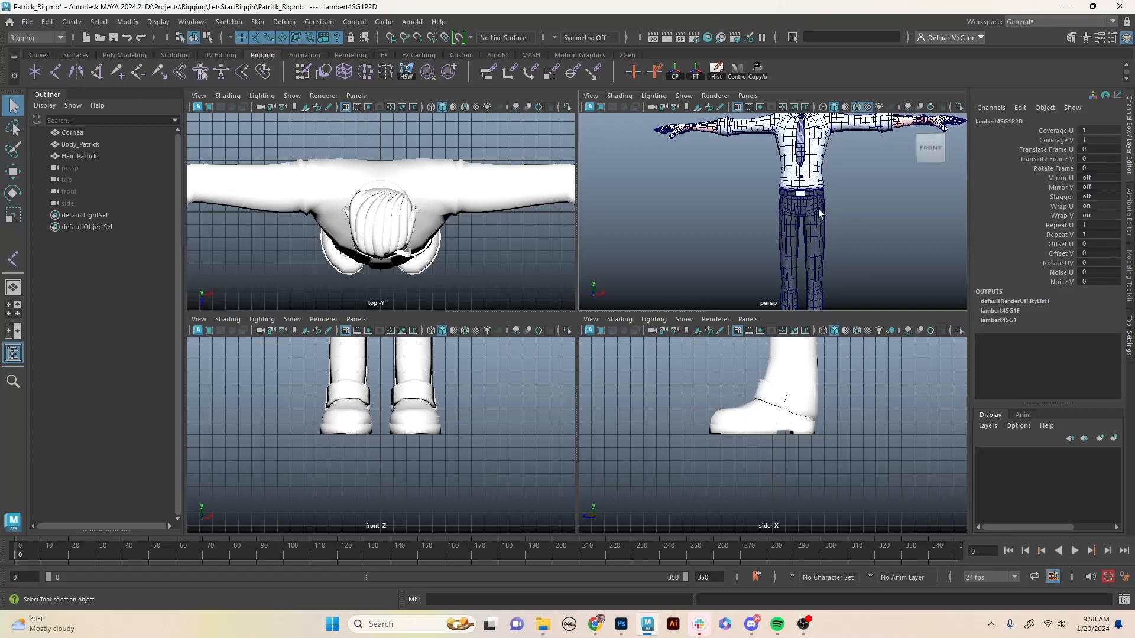
pyautogui.keyDown('alt'); pyautogui.moveTo(817, 197); pyautogui.dragTo(822, 250, button='middle'); pyautogui.keyUp('alt')
pyautogui.keyDown('alt'); pyautogui.moveTo(821, 250); pyautogui.dragTo(808, 223); pyautogui.keyUp('alt')
pyautogui.keyDown('alt'); pyautogui.moveTo(788, 219); pyautogui.dragTo(805, 222, button='right'); pyautogui.keyUp('alt')
pyautogui.moveTo(805, 219)
pyautogui.keyDown('alt'); pyautogui.mouseDown()
pyautogui.moveTo(862, 212)
pyautogui.moveTo(824, 219)
pyautogui.mouseUp(); pyautogui.keyUp('alt')
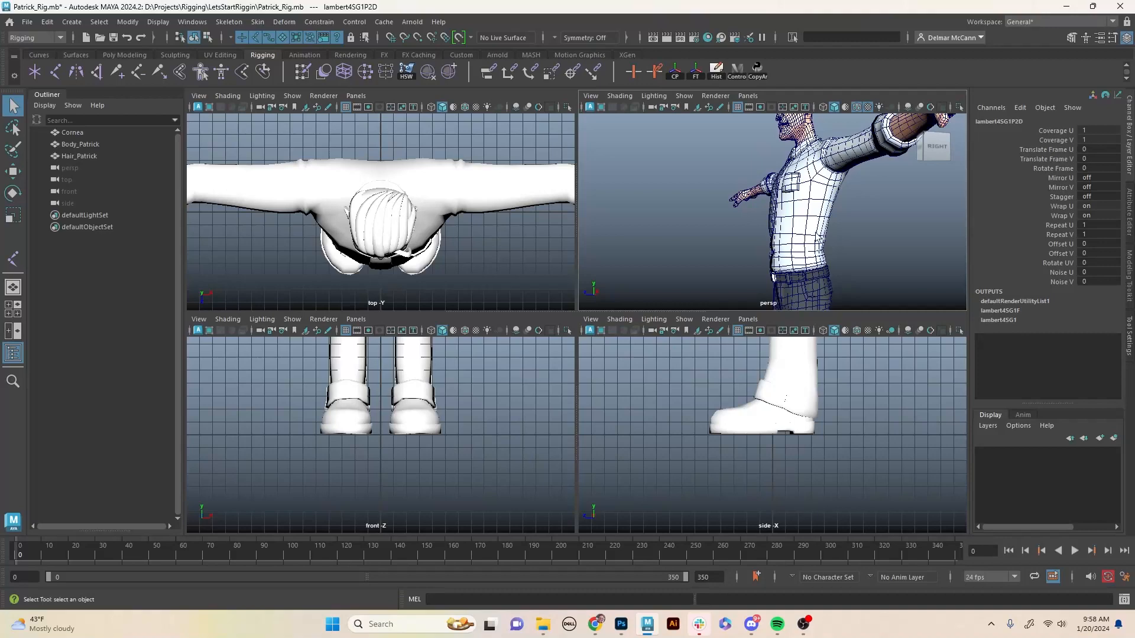
pyautogui.keyDown('alt'); pyautogui.moveTo(762, 229); pyautogui.dragTo(861, 232); pyautogui.keyUp('alt')
pyautogui.keyDown('alt'); pyautogui.moveTo(865, 232); pyautogui.dragTo(849, 223, button='middle'); pyautogui.keyUp('alt')
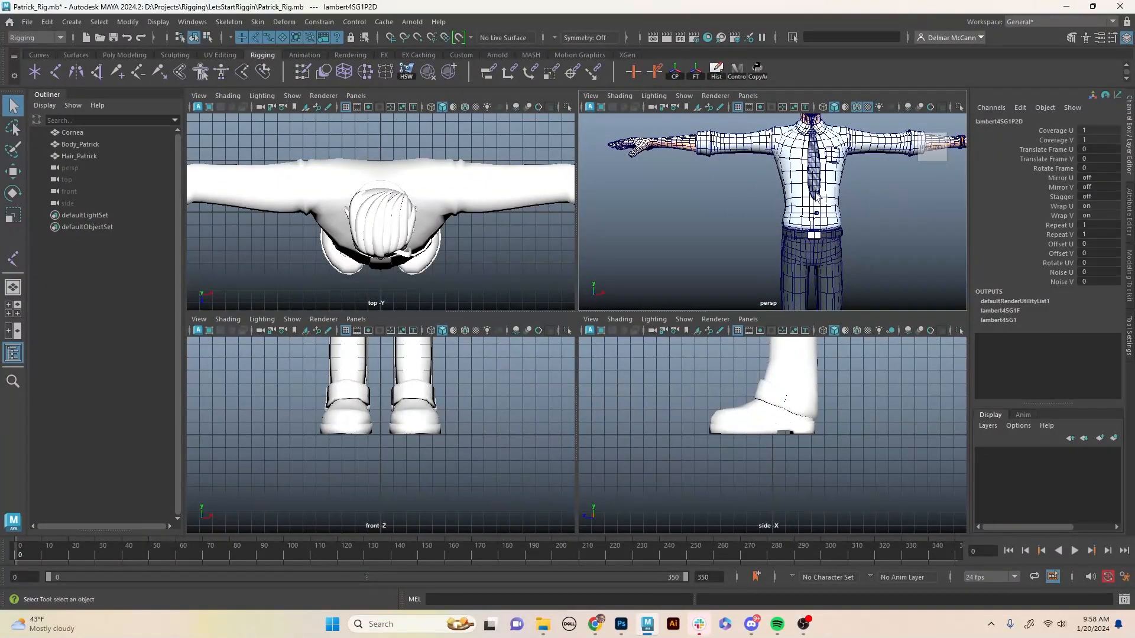
pyautogui.keyDown('alt'); pyautogui.moveTo(881, 195); pyautogui.dragTo(844, 199); pyautogui.keyUp('alt')
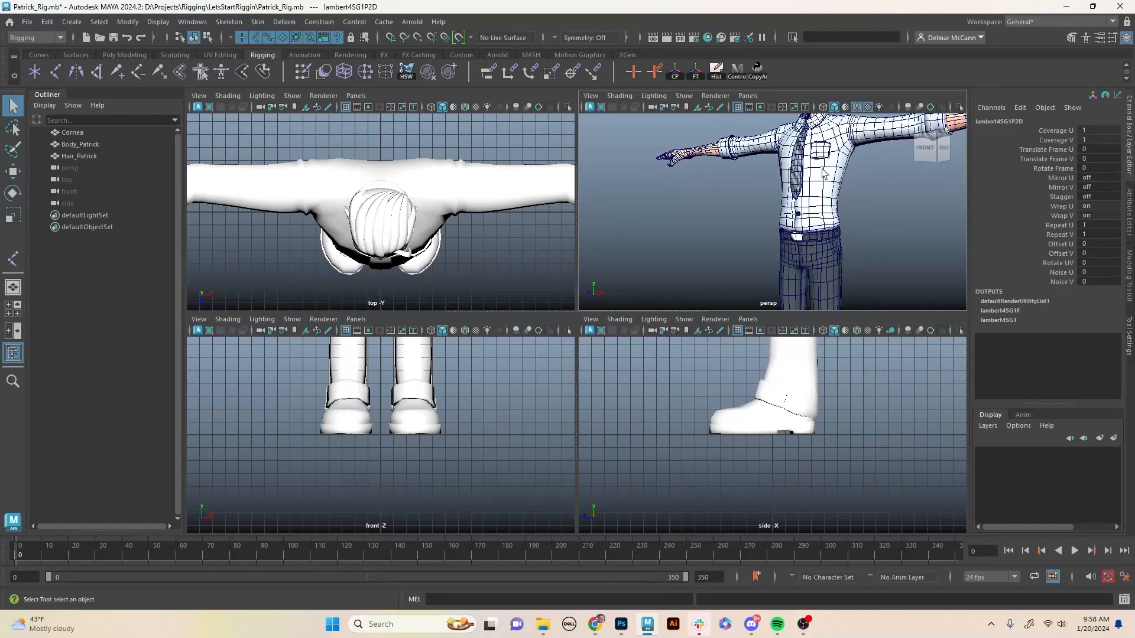
# Start the Create Joints tool with its options shown, check the orientation settings, and return to the Channel Box.
pyautogui.click(230, 24)
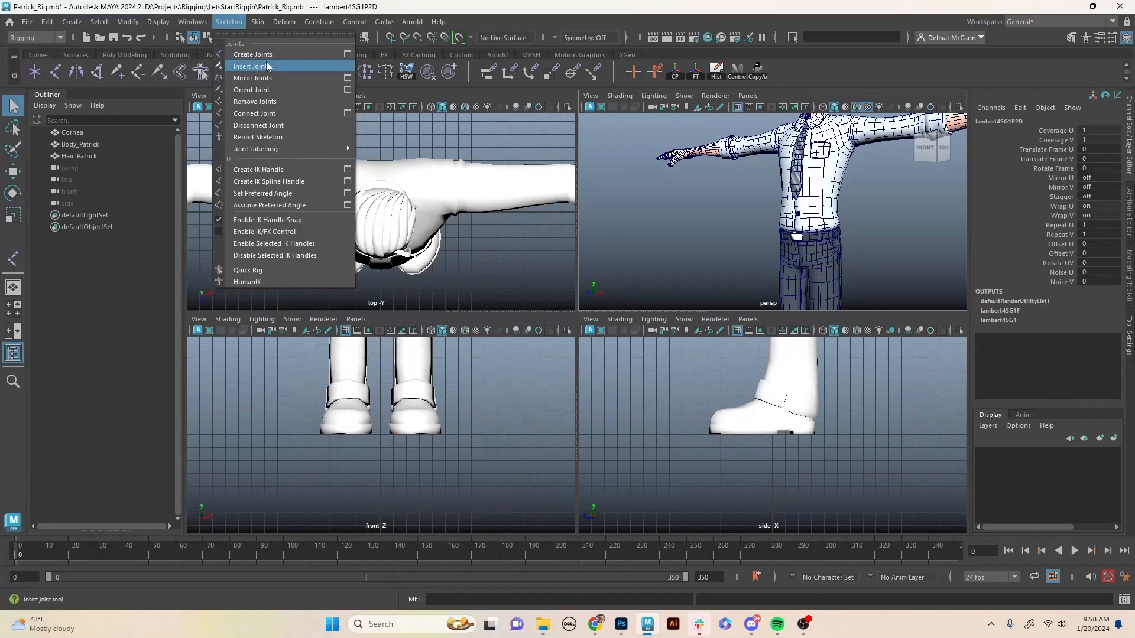
pyautogui.click(348, 55)
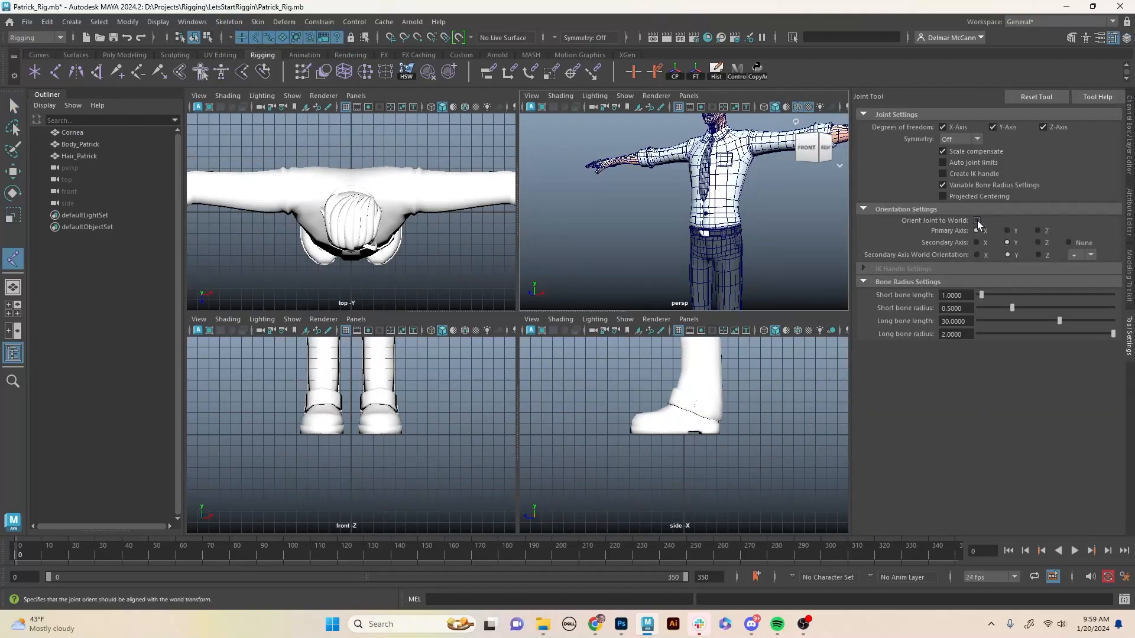
pyautogui.click(1129, 131)
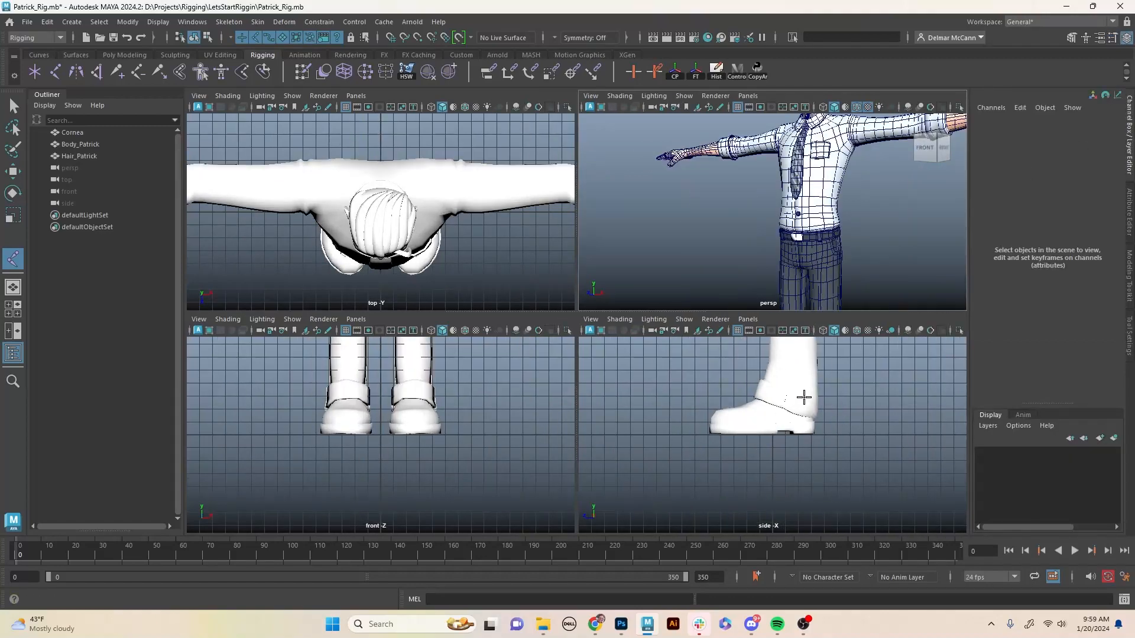
# Maximize the side view, display the character in wireframe, and frame its torso and hips.
pyautogui.press('space')
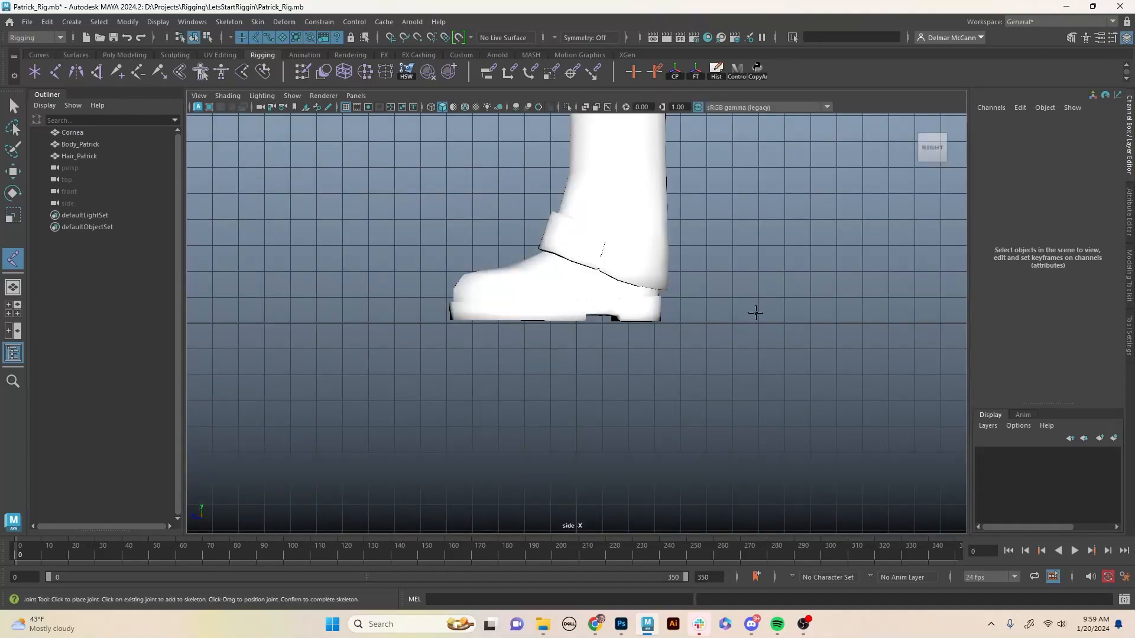
pyautogui.press('4')
pyautogui.keyDown('alt'); pyautogui.moveTo(680, 231); pyautogui.dragTo(784, 266, button='middle'); pyautogui.keyUp('alt')
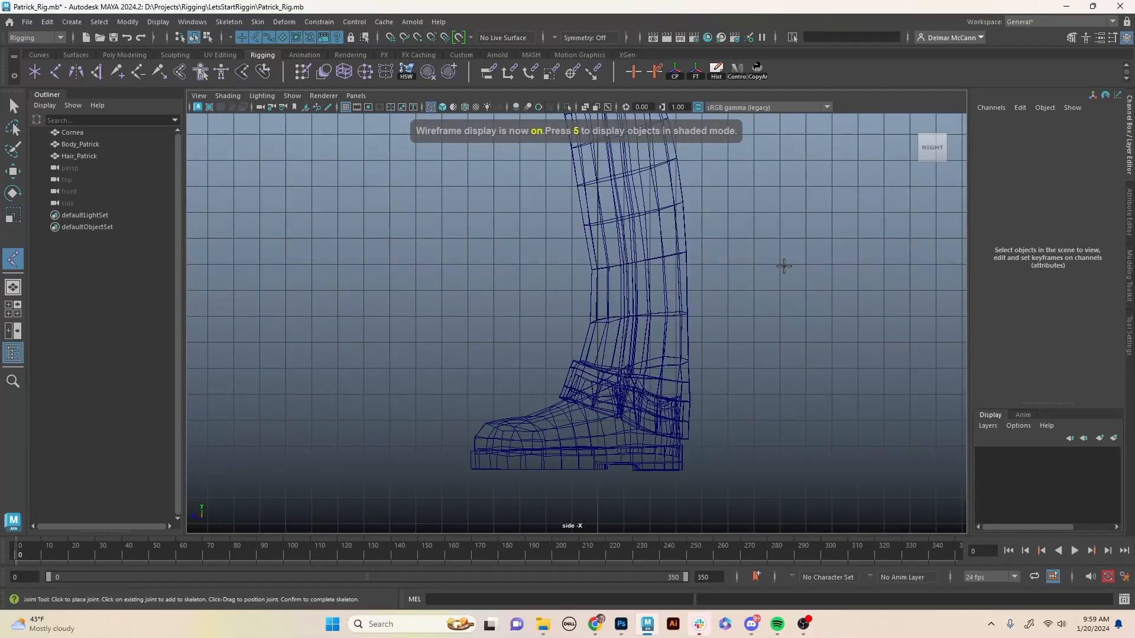
pyautogui.keyDown('alt'); pyautogui.moveTo(783, 266); pyautogui.dragTo(698, 254, button='right'); pyautogui.keyUp('alt')
pyautogui.moveTo(679, 224)
pyautogui.keyDown('alt'); pyautogui.mouseDown(button='middle')
pyautogui.moveTo(668, 428)
pyautogui.moveTo(669, 350)
pyautogui.mouseUp(button='middle'); pyautogui.keyUp('alt')
pyautogui.keyDown('alt'); pyautogui.moveTo(770, 301); pyautogui.dragTo(638, 333, button='right'); pyautogui.keyUp('alt')
pyautogui.keyDown('alt'); pyautogui.moveTo(644, 346); pyautogui.dragTo(652, 310, button='middle'); pyautogui.keyUp('alt')
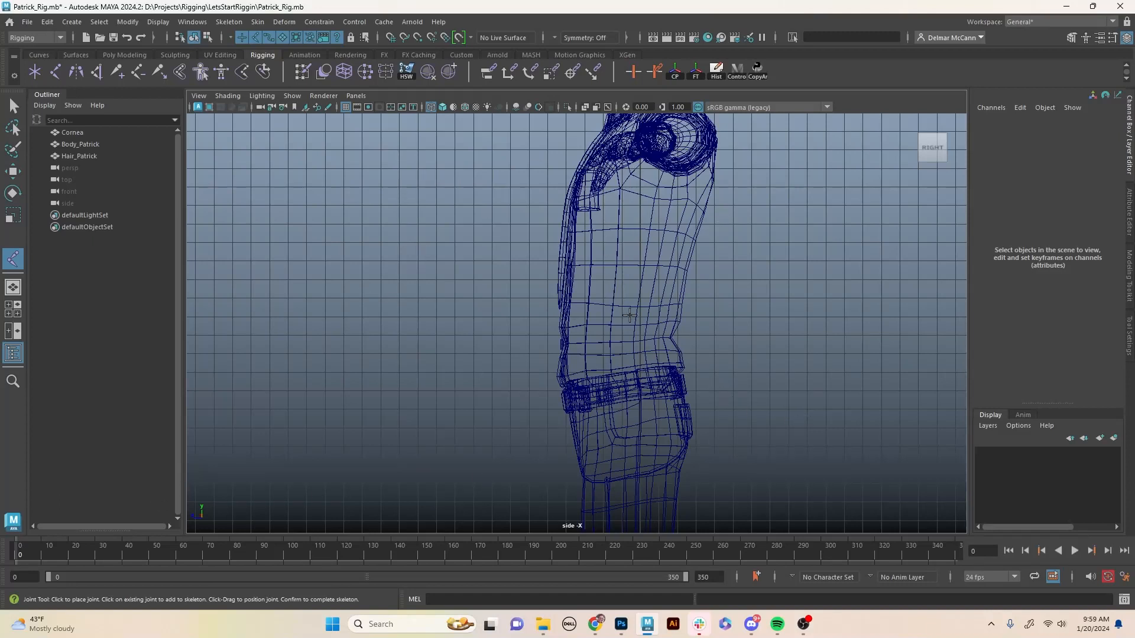
# Place the root joint just above the belt in the side view, at about Y 35.5 and Z 1.0.
pyautogui.click(622, 360)
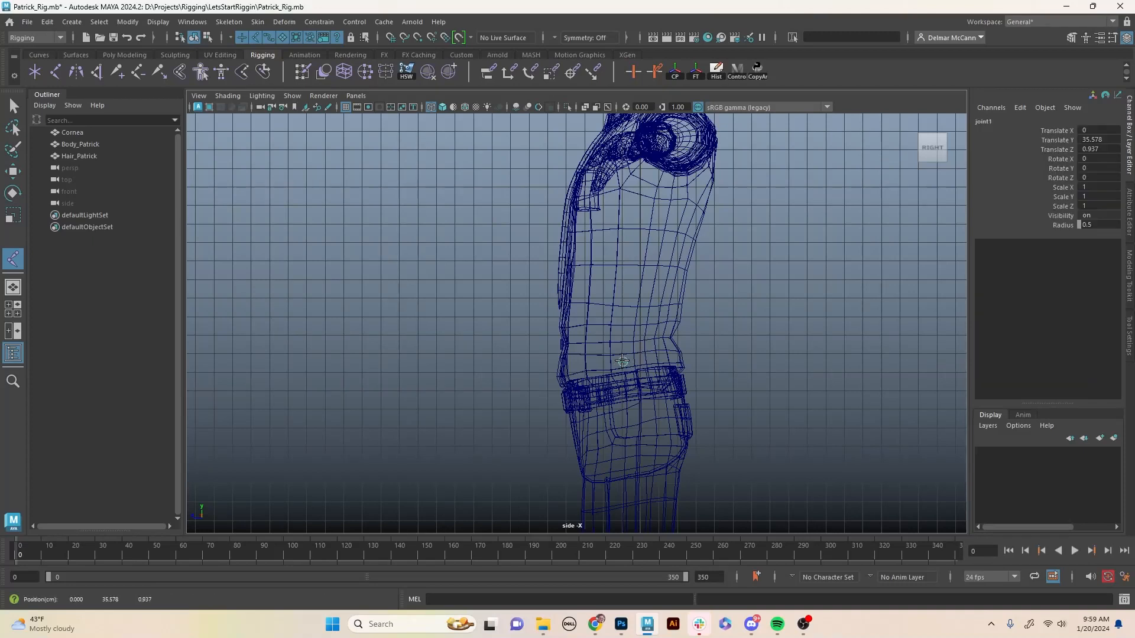
pyautogui.moveTo(622, 360); pyautogui.dragTo(621, 362)
pyautogui.press('Return')
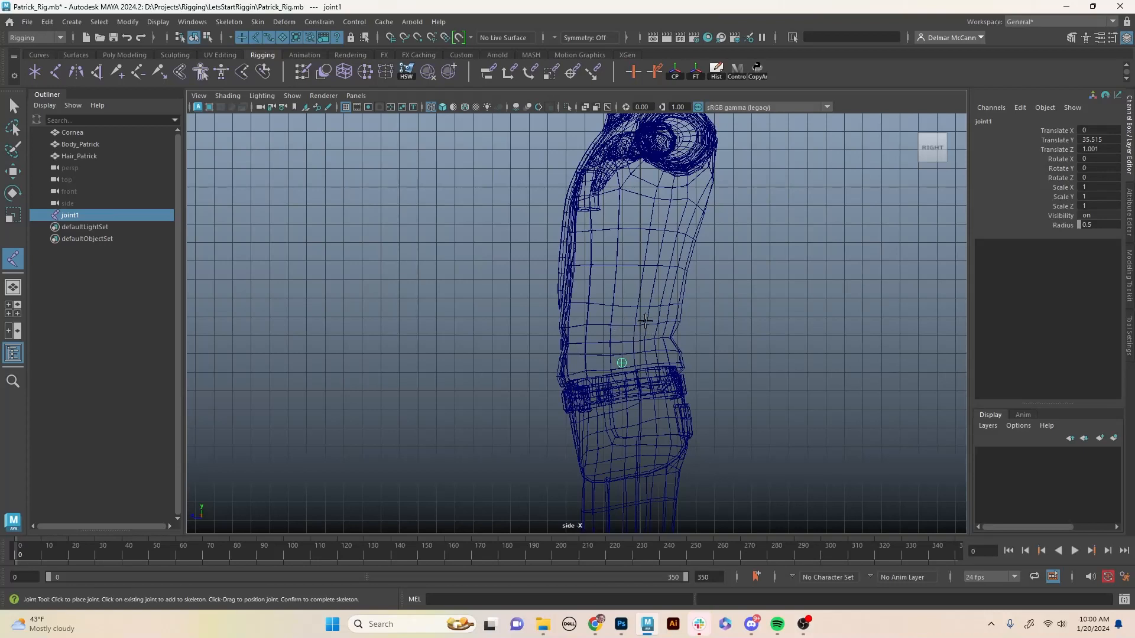
# Place three spine joints above the root for the lower, middle and upper back, at about Y 36.6, 40.7 and 45.9.
pyautogui.click(621, 342)
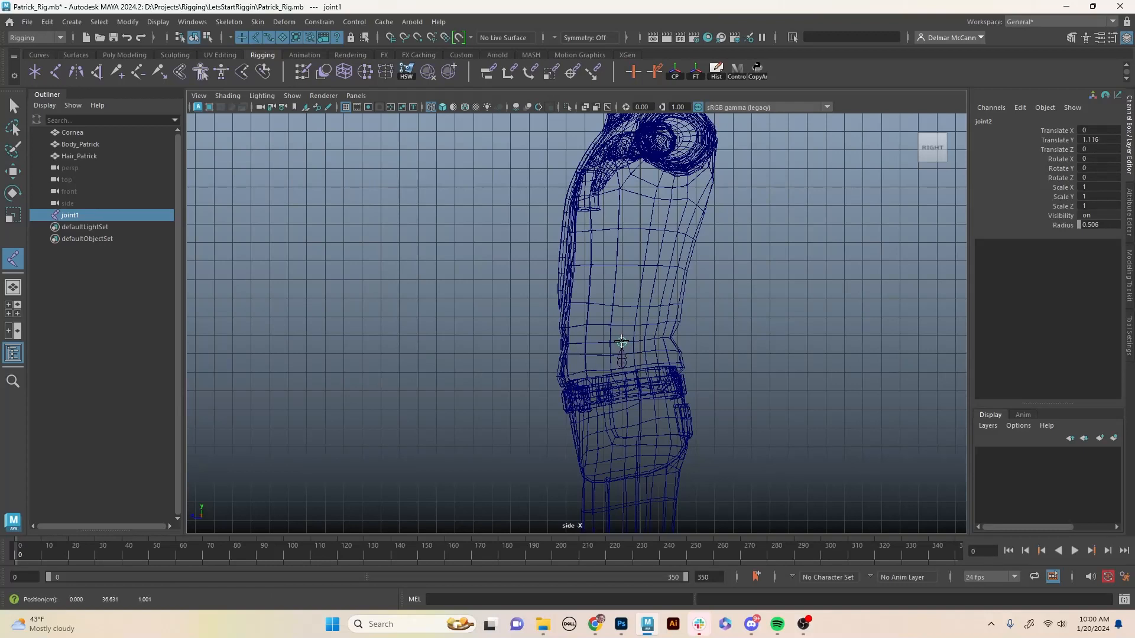
pyautogui.moveTo(621, 342); pyautogui.dragTo(622, 343)
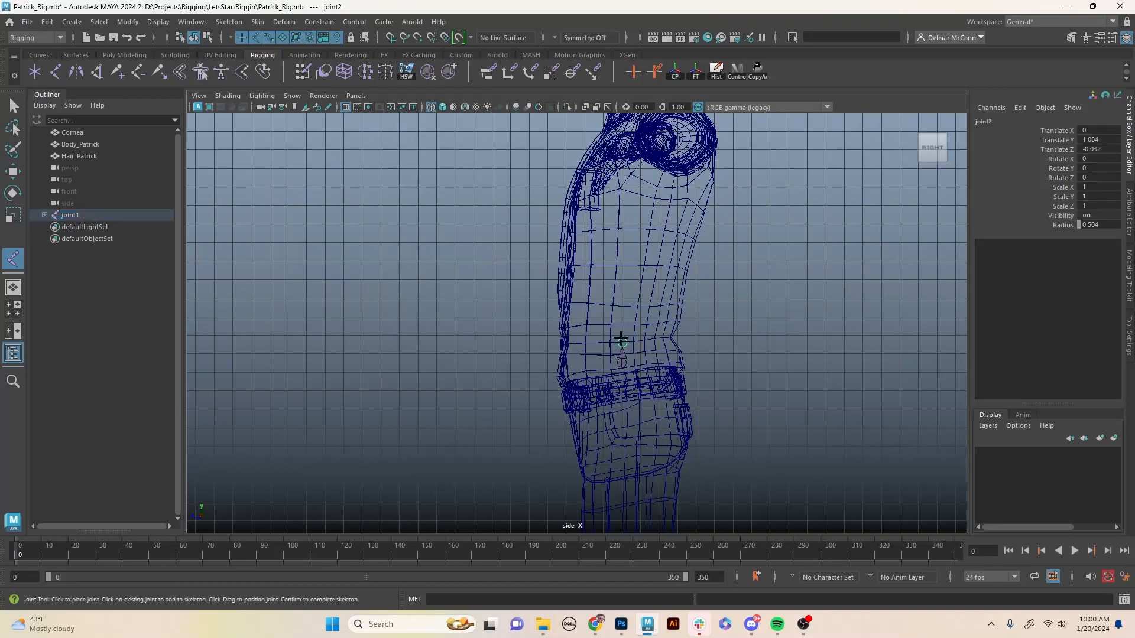
pyautogui.click(630, 265)
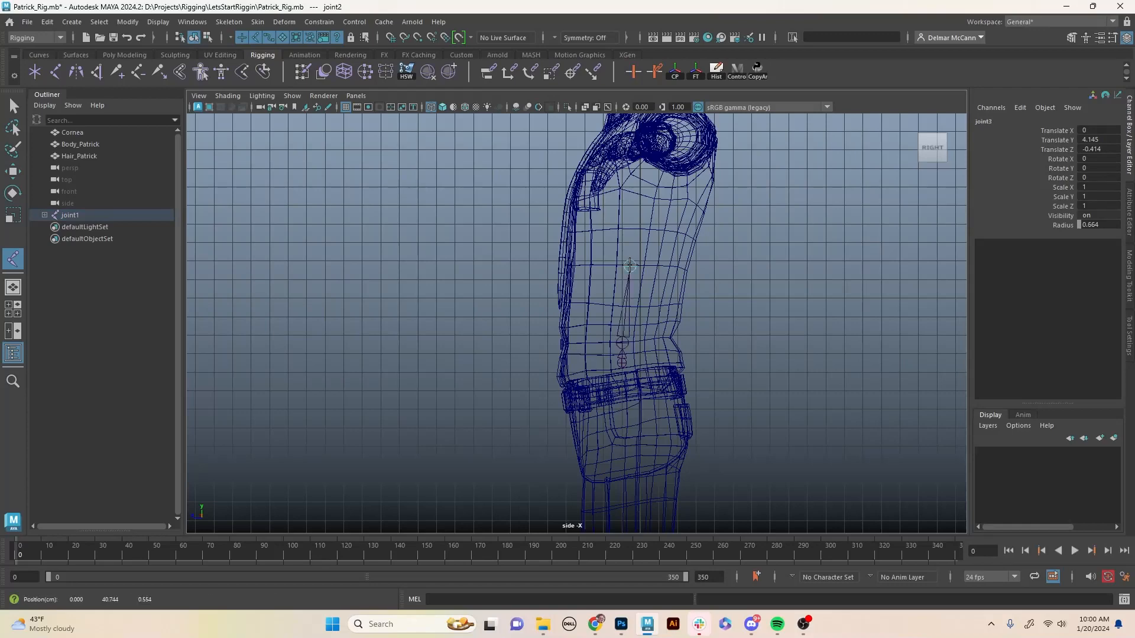
pyautogui.keyDown('alt'); pyautogui.moveTo(623, 271); pyautogui.dragTo(618, 322, button='middle'); pyautogui.keyUp('alt')
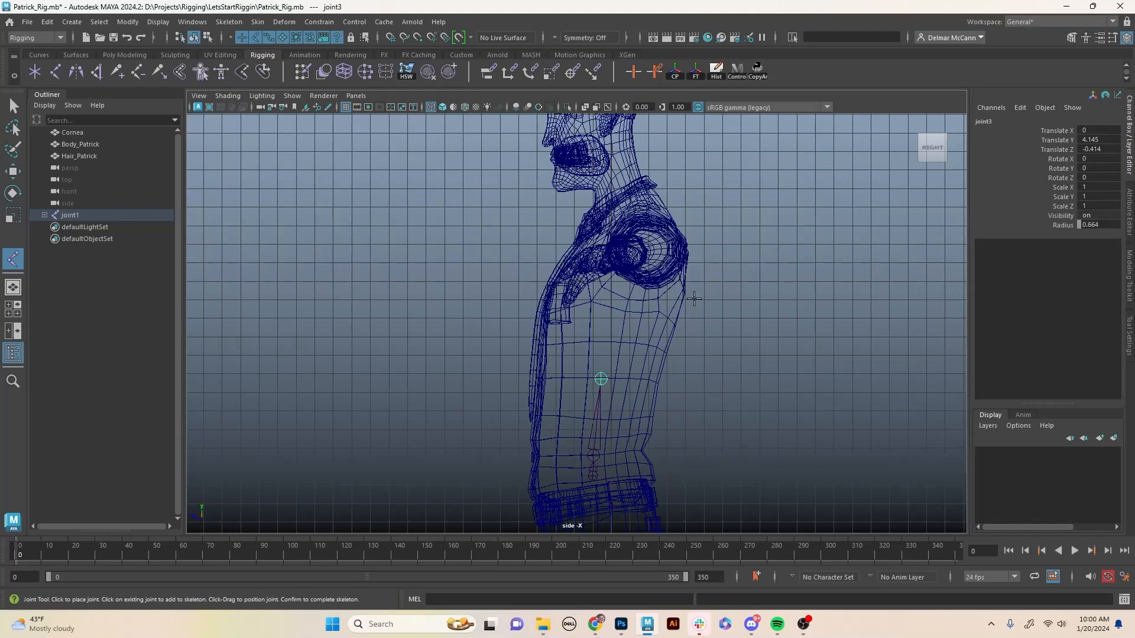
pyautogui.click(618, 283)
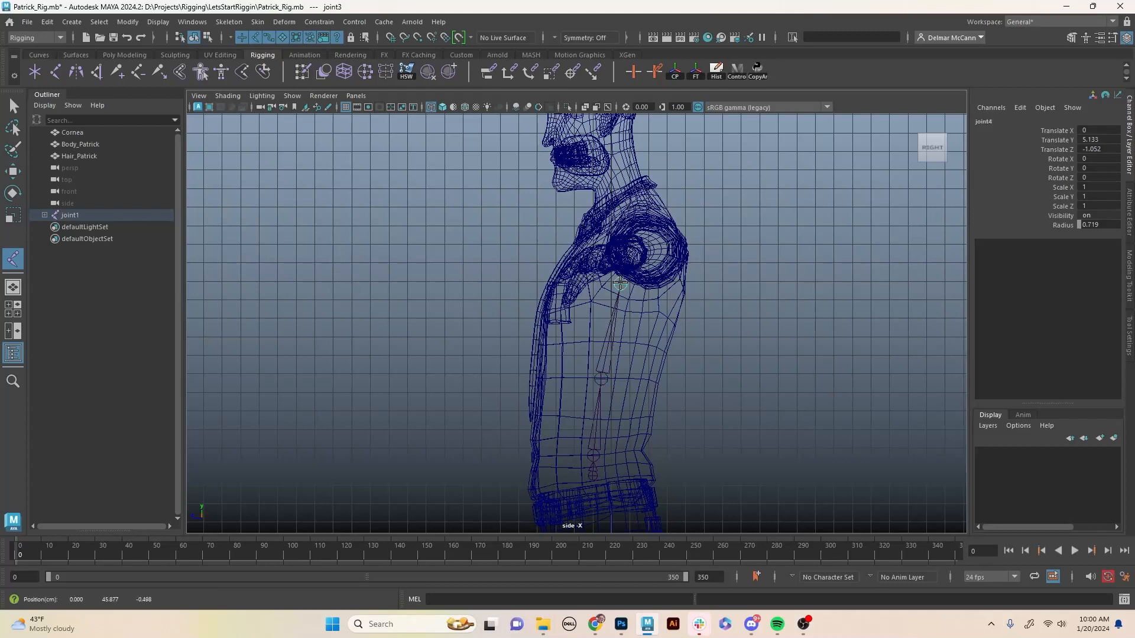
pyautogui.moveTo(619, 283); pyautogui.dragTo(620, 283)
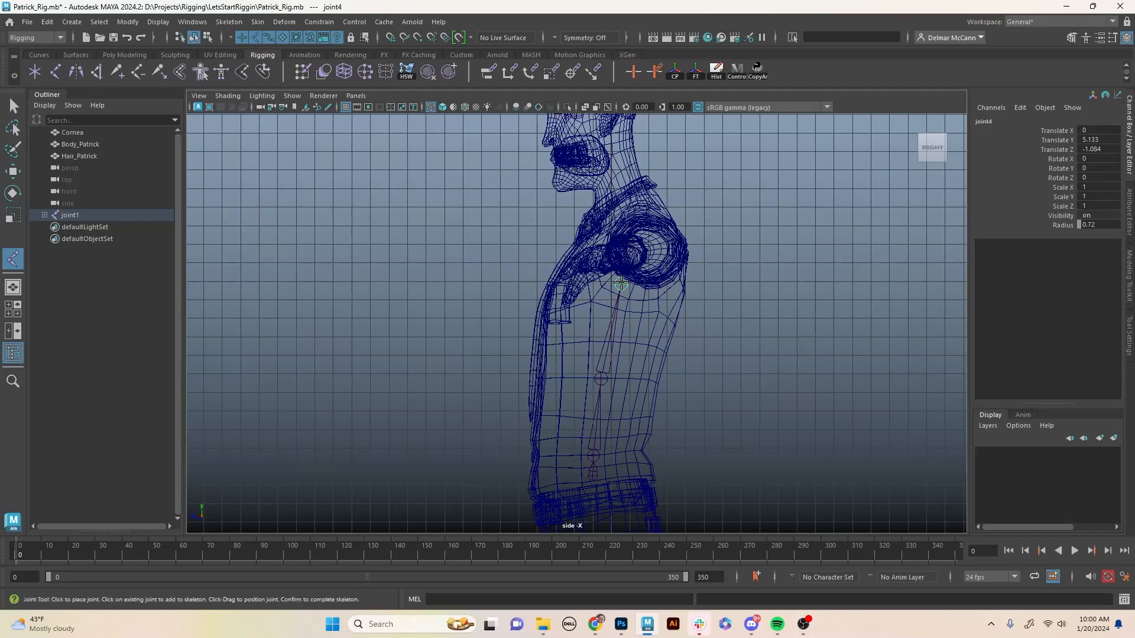
# Add a neck joint at about Y 50.8 and a head joint beside the ear at about Y 54.9, and complete the chain.
pyautogui.keyDown('alt'); pyautogui.moveTo(623, 232); pyautogui.dragTo(618, 294, button='middle'); pyautogui.keyUp('alt')
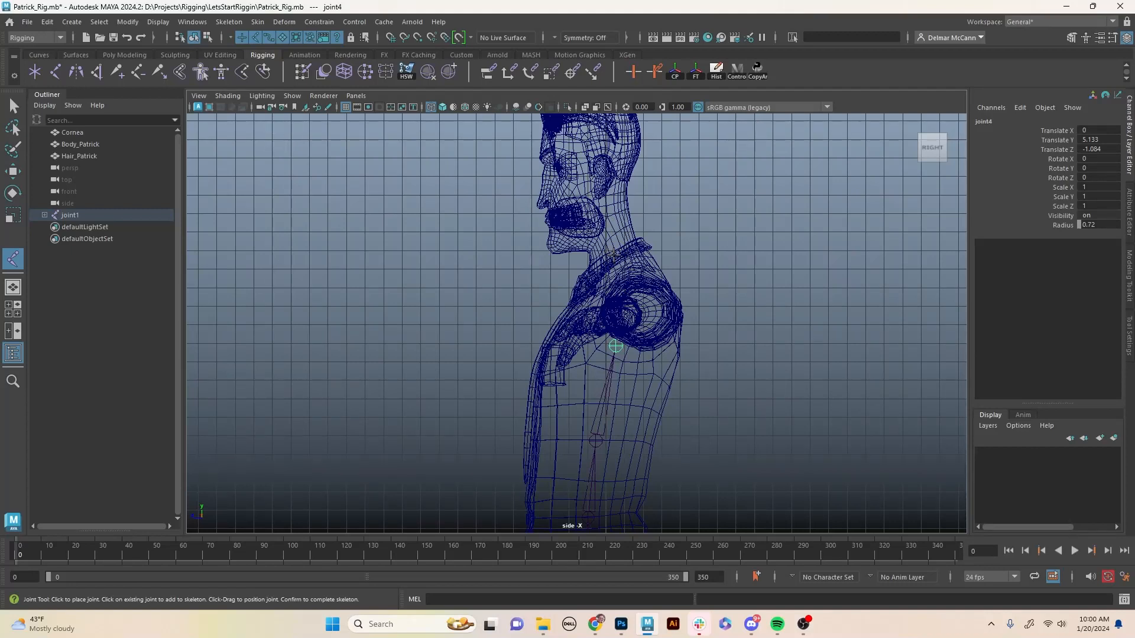
pyautogui.click(613, 254)
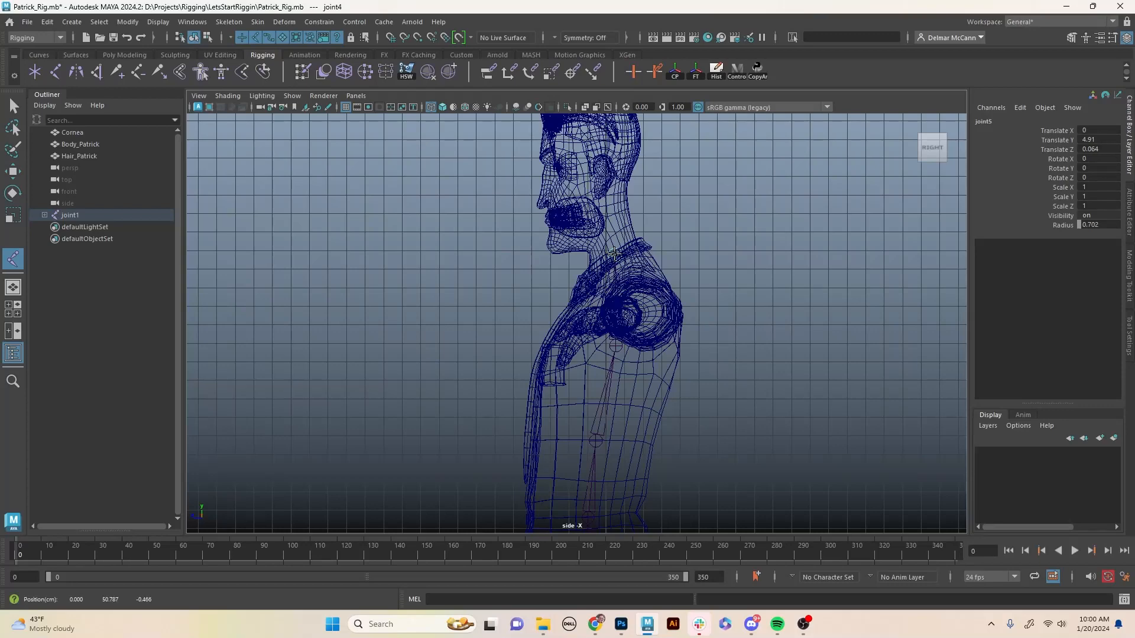
pyautogui.keyDown('alt'); pyautogui.moveTo(622, 182); pyautogui.dragTo(627, 244, button='middle'); pyautogui.keyUp('alt')
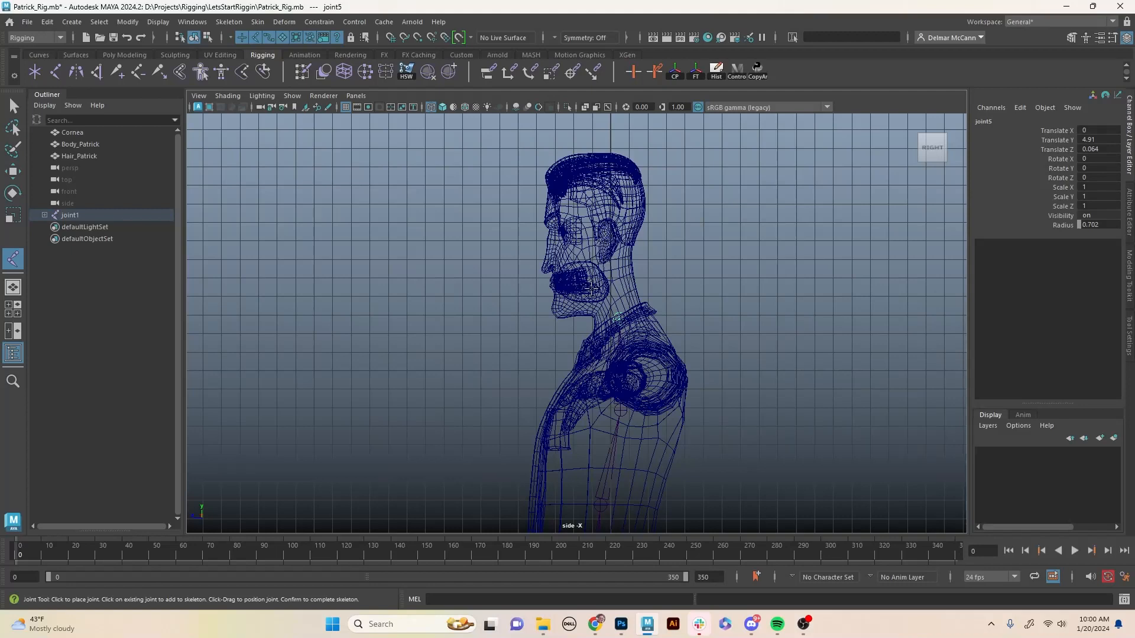
pyautogui.click(604, 242)
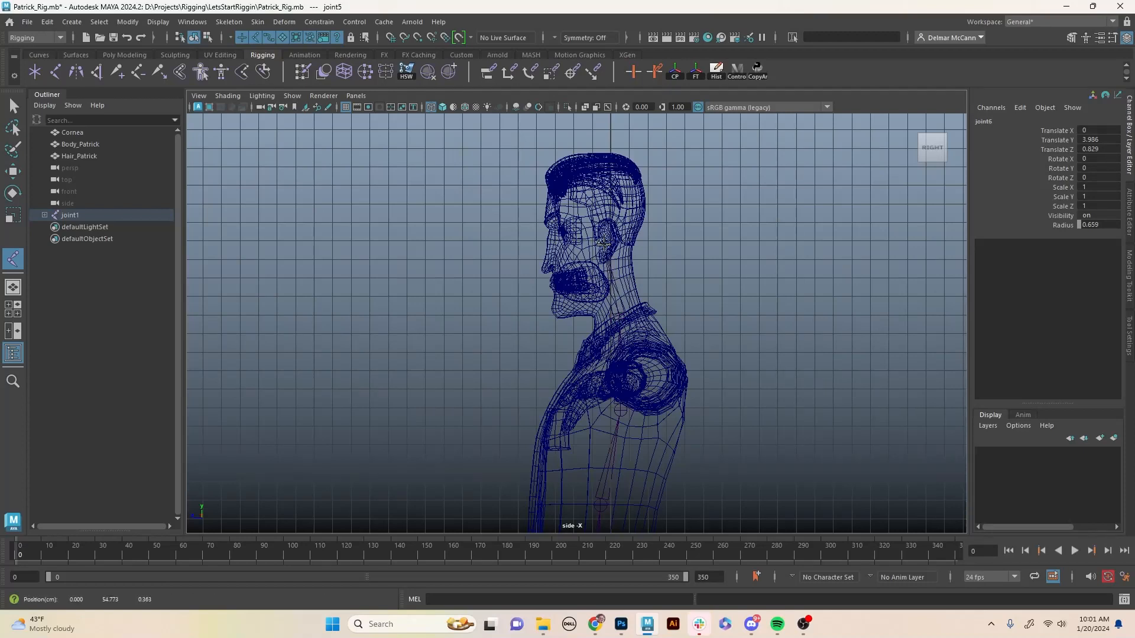
pyautogui.moveTo(603, 243); pyautogui.dragTo(605, 240)
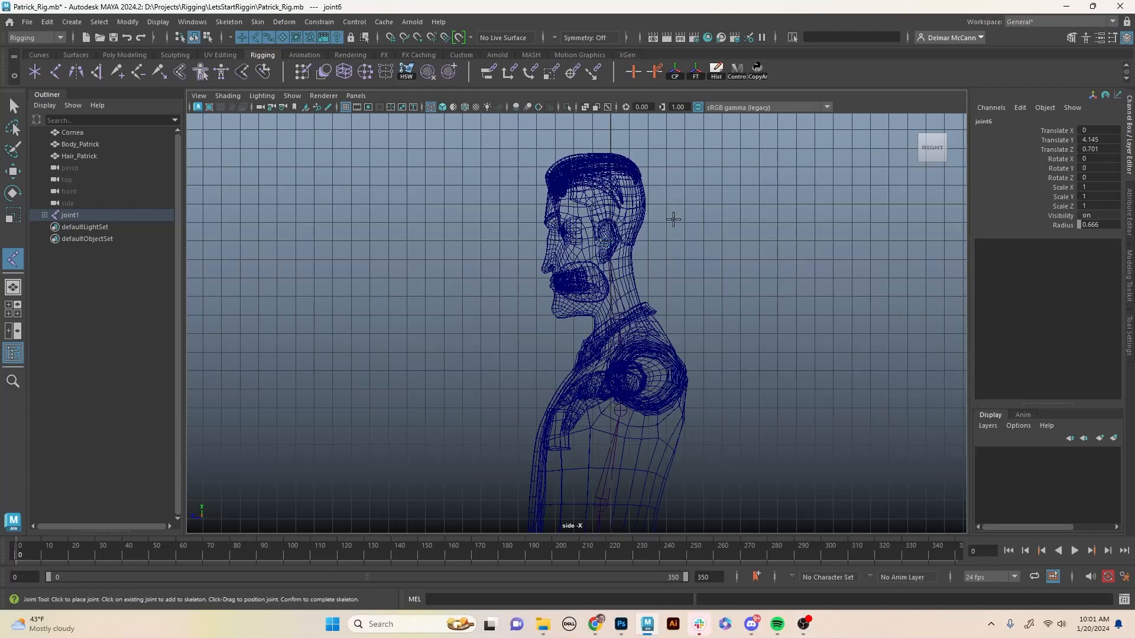
pyautogui.press('Return')
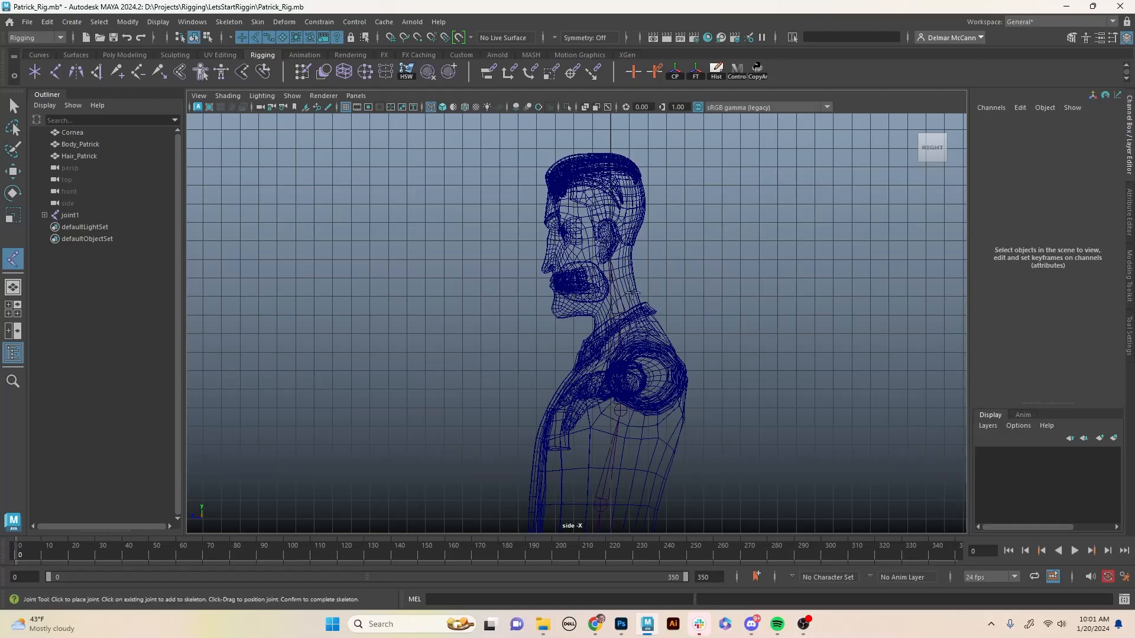
# Place a separate pelvis joint just below the belt in the side view, at about Y 32.6 and Z 0.84.
pyautogui.keyDown('alt'); pyautogui.moveTo(620, 413); pyautogui.dragTo(637, 137, button='middle'); pyautogui.keyUp('alt')
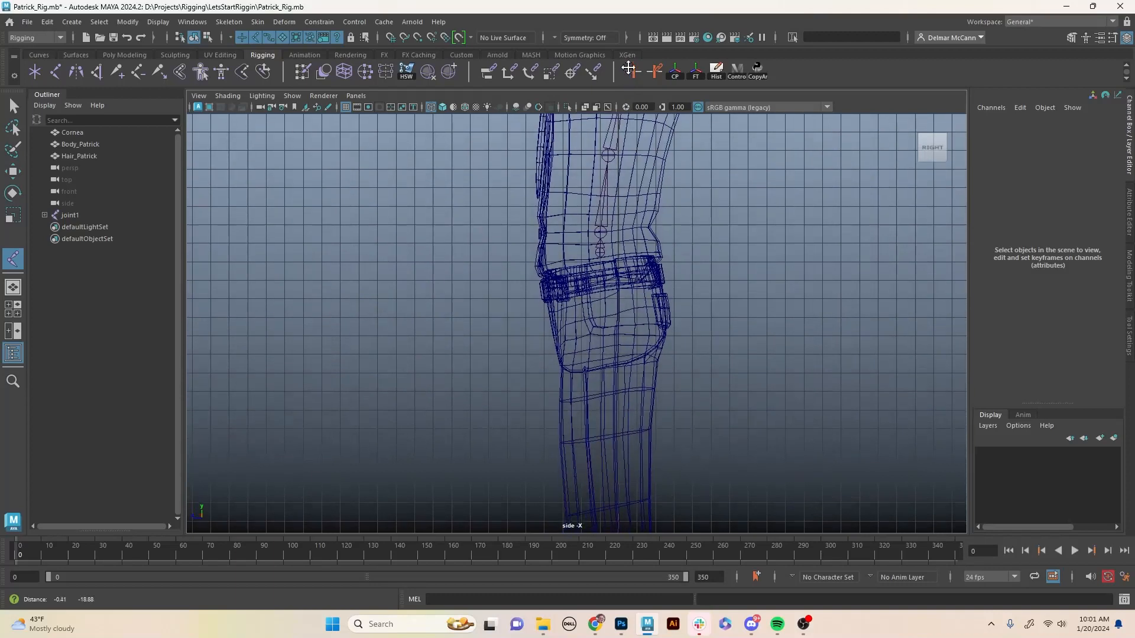
pyautogui.click(602, 305)
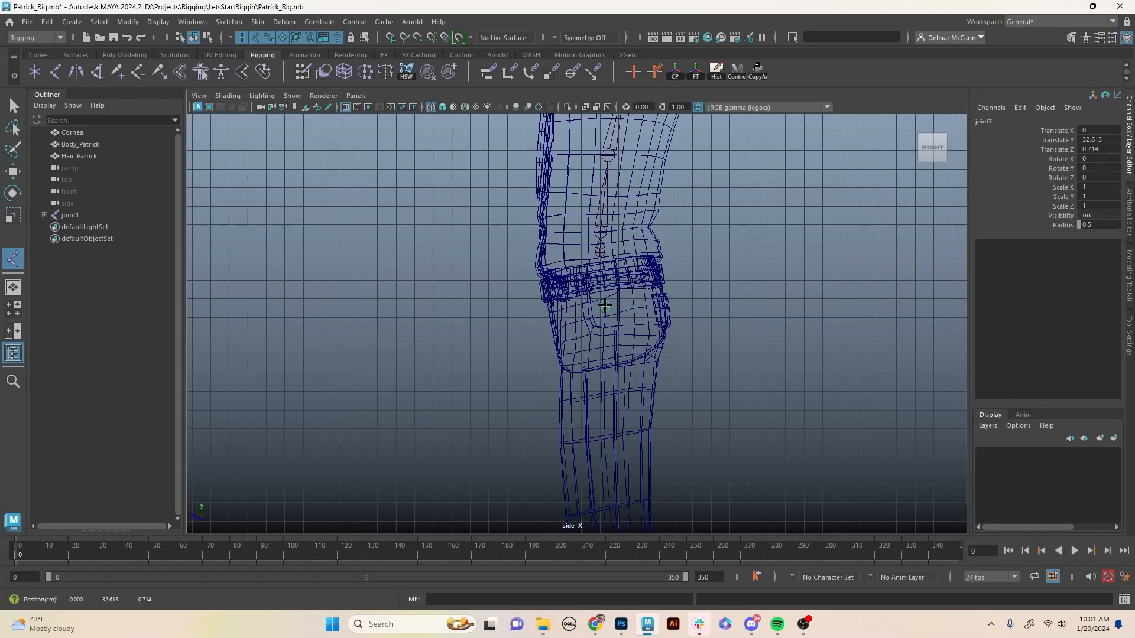
pyautogui.moveTo(604, 305); pyautogui.dragTo(602, 306)
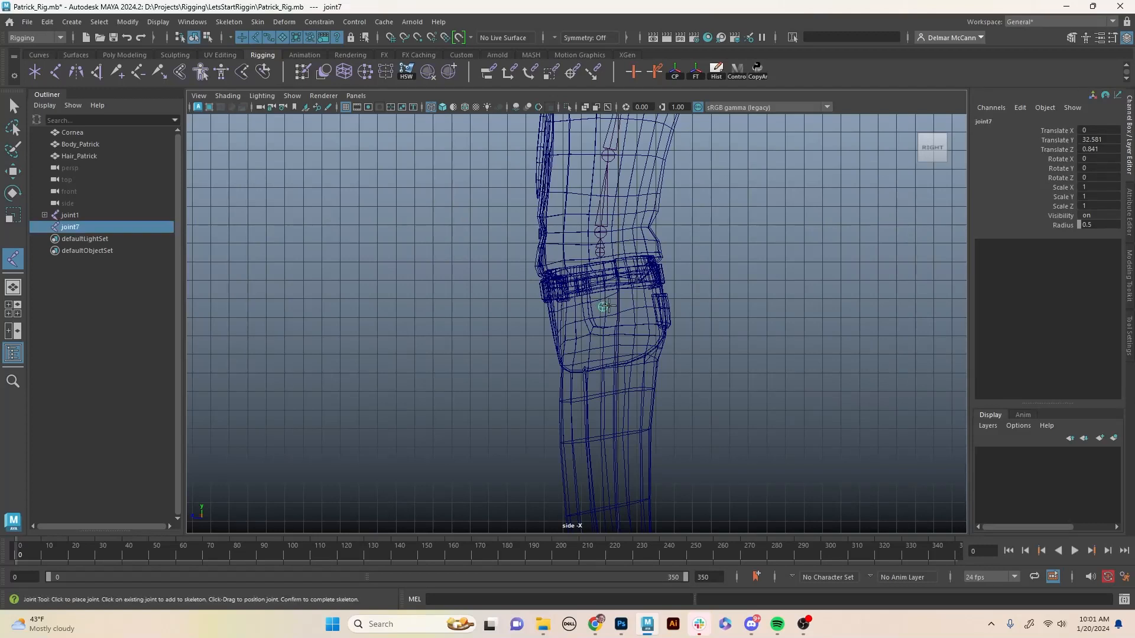
pyautogui.press('q')
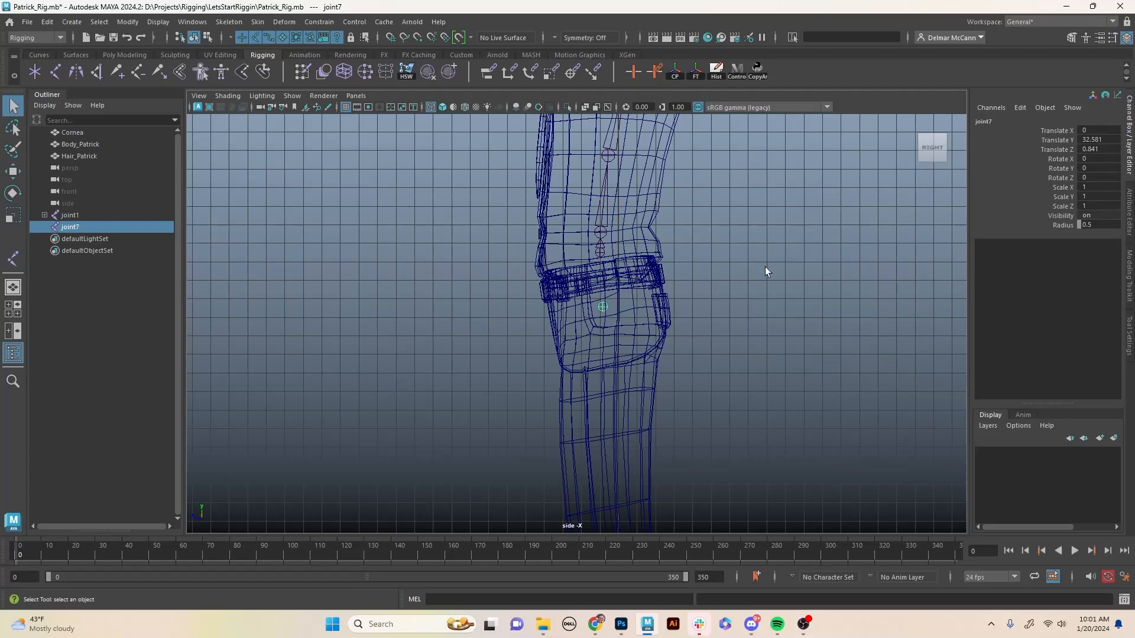
# Return to the maximized perspective view and display the joints through the shaded character with X-ray joints.
pyautogui.press('space')
pyautogui.press('space')
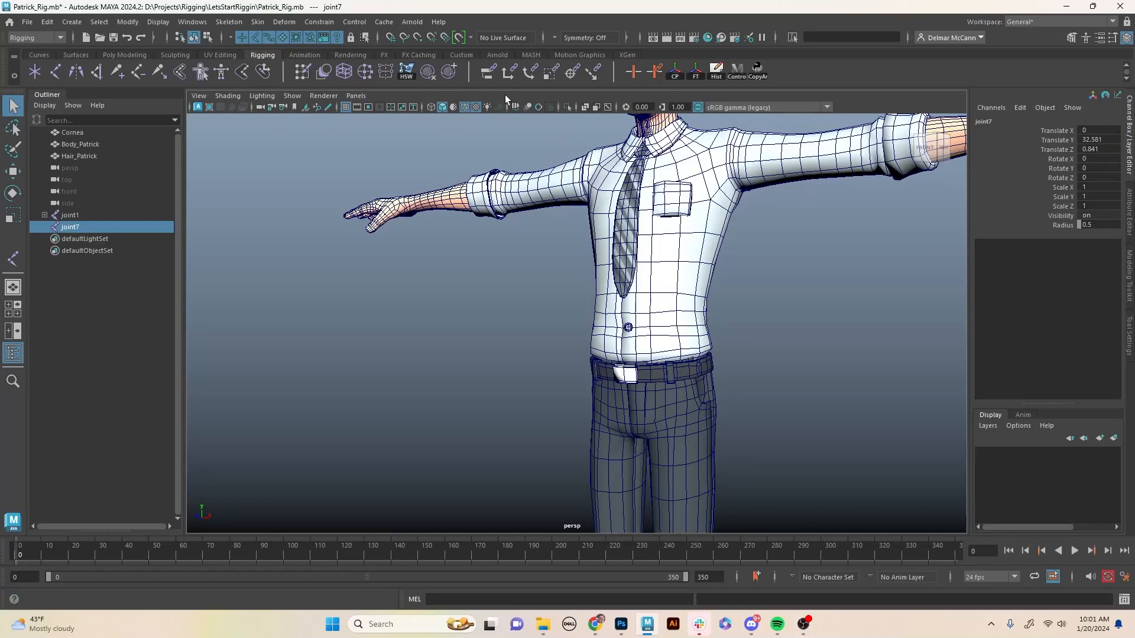
pyautogui.click(607, 107)
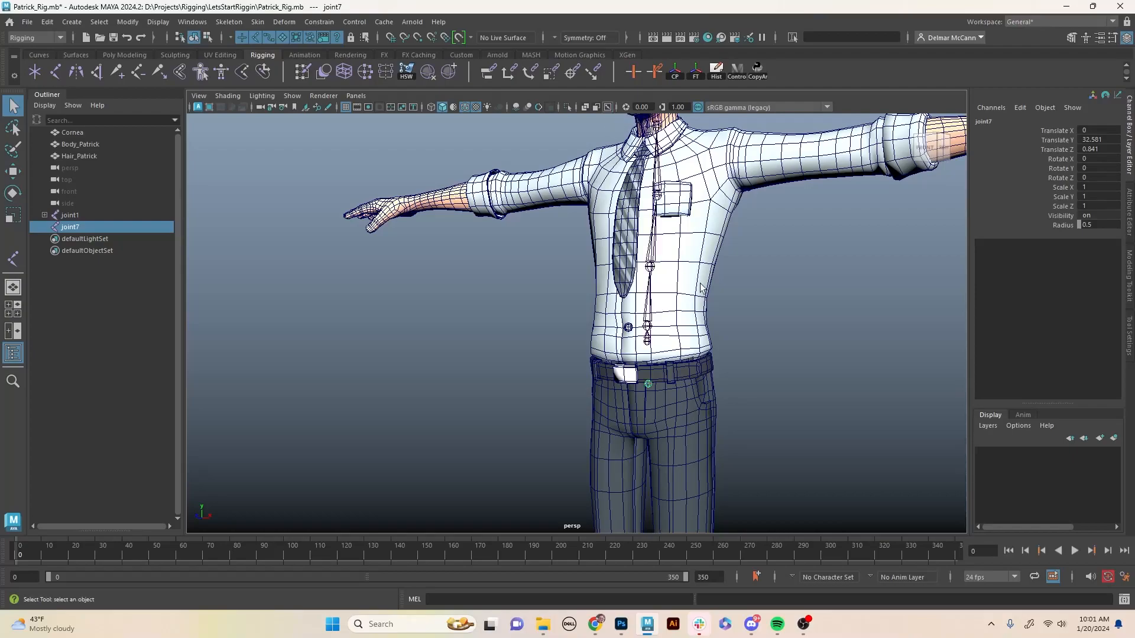
pyautogui.keyDown('alt'); pyautogui.moveTo(693, 205); pyautogui.dragTo(726, 238, button='middle'); pyautogui.keyUp('alt')
pyautogui.moveTo(758, 322)
pyautogui.keyDown('alt'); pyautogui.mouseDown()
pyautogui.moveTo(696, 322)
pyautogui.moveTo(782, 307)
pyautogui.moveTo(772, 325)
pyautogui.moveTo(665, 333)
pyautogui.moveTo(818, 324)
pyautogui.moveTo(716, 336)
pyautogui.moveTo(816, 325)
pyautogui.moveTo(761, 332)
pyautogui.mouseUp(); pyautogui.keyUp('alt')
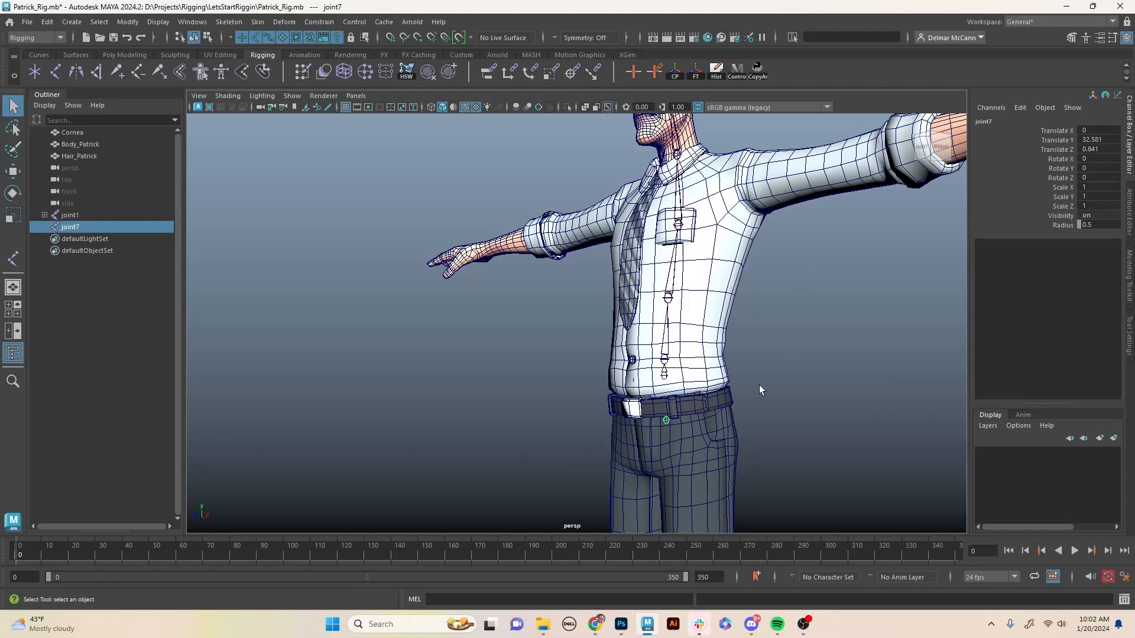
pyautogui.keyDown('alt'); pyautogui.moveTo(750, 345); pyautogui.dragTo(700, 334); pyautogui.keyUp('alt')
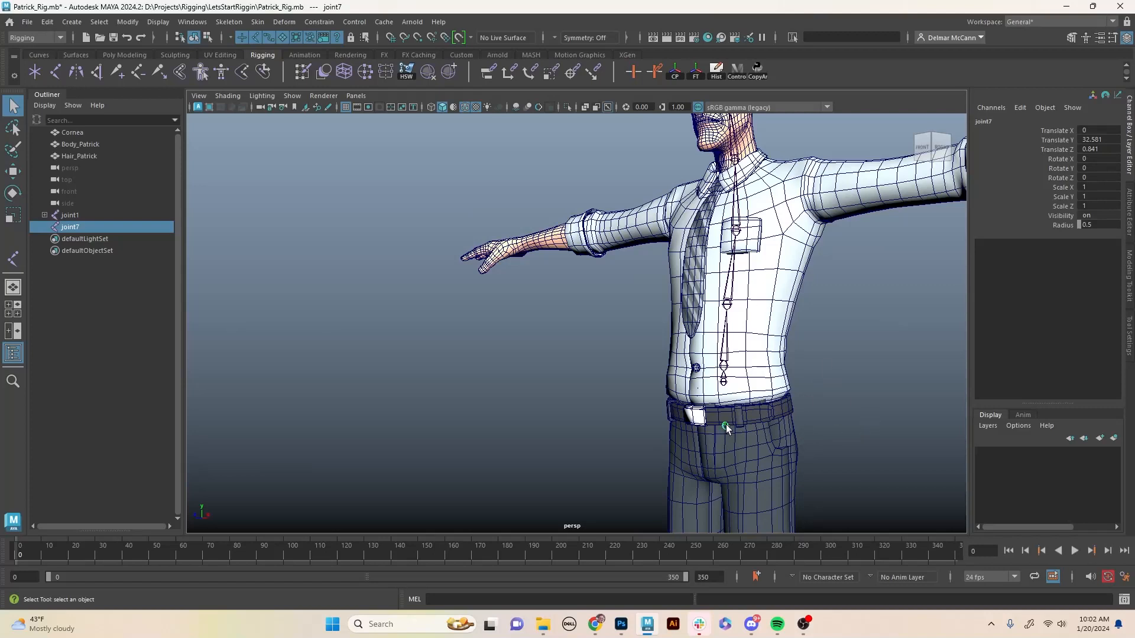
# Rename the separate joint below the belt Pelvis_Jnt and the lowest joint of the spine chain Root_Jnt.
pyautogui.doubleClick(1014, 120)
pyautogui.write('Pelvis_J')
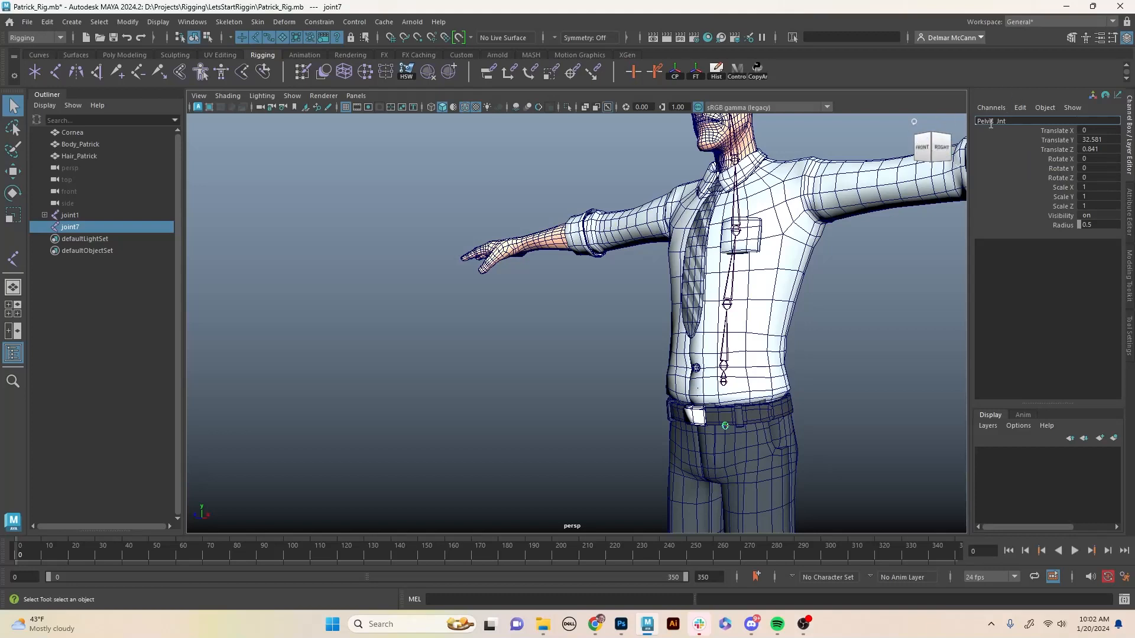
pyautogui.click(732, 386)
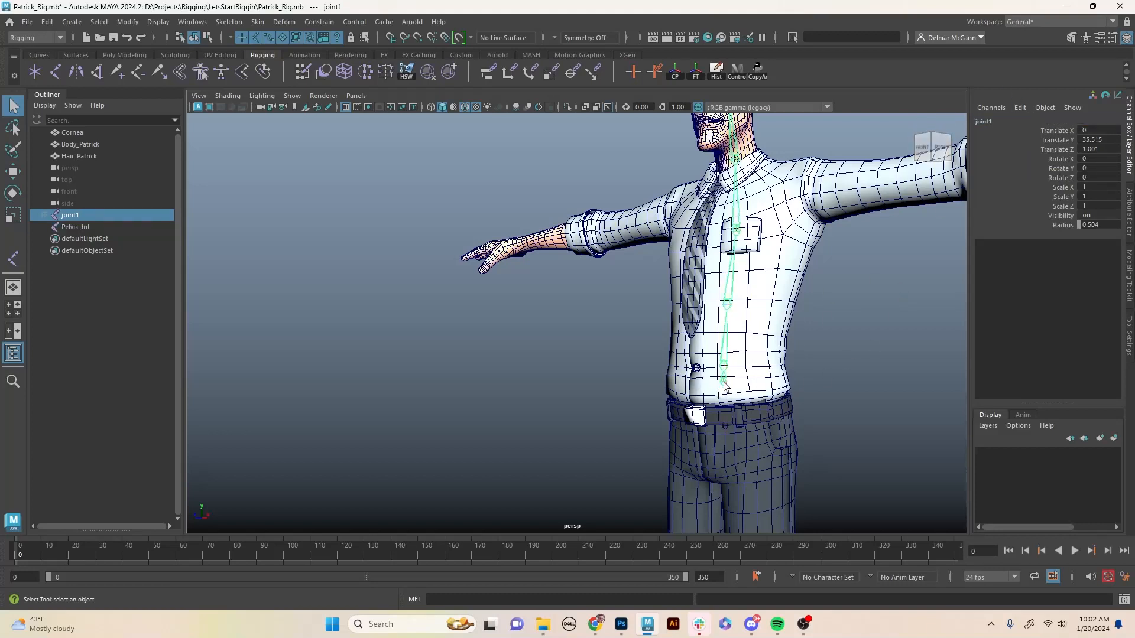
pyautogui.click(1021, 121)
pyautogui.write('Root_J')
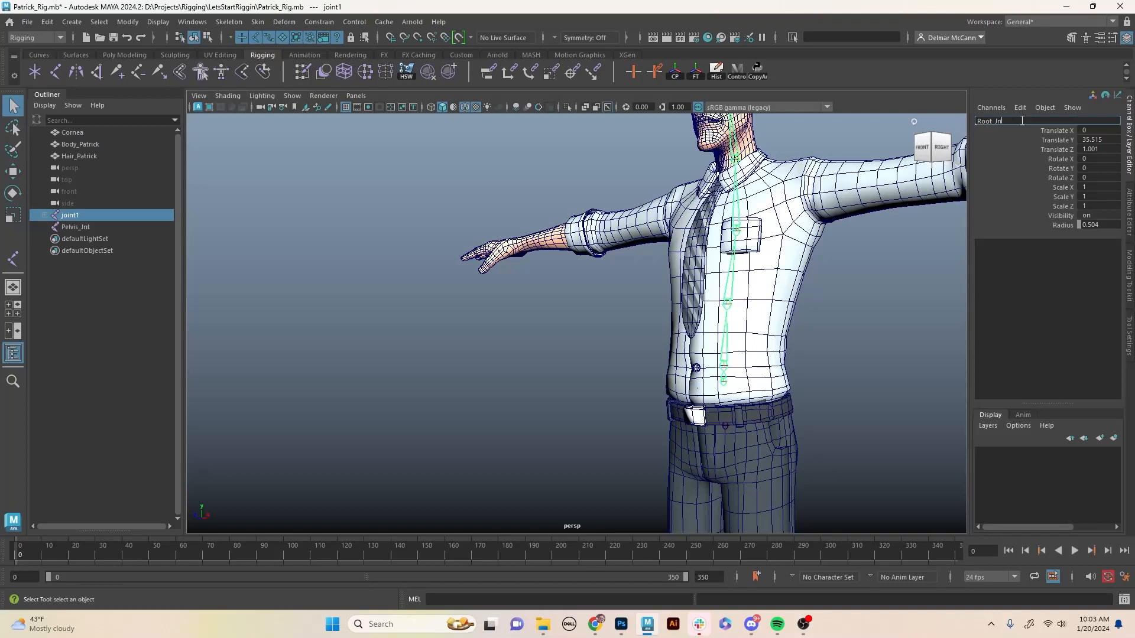
pyautogui.press('Return')
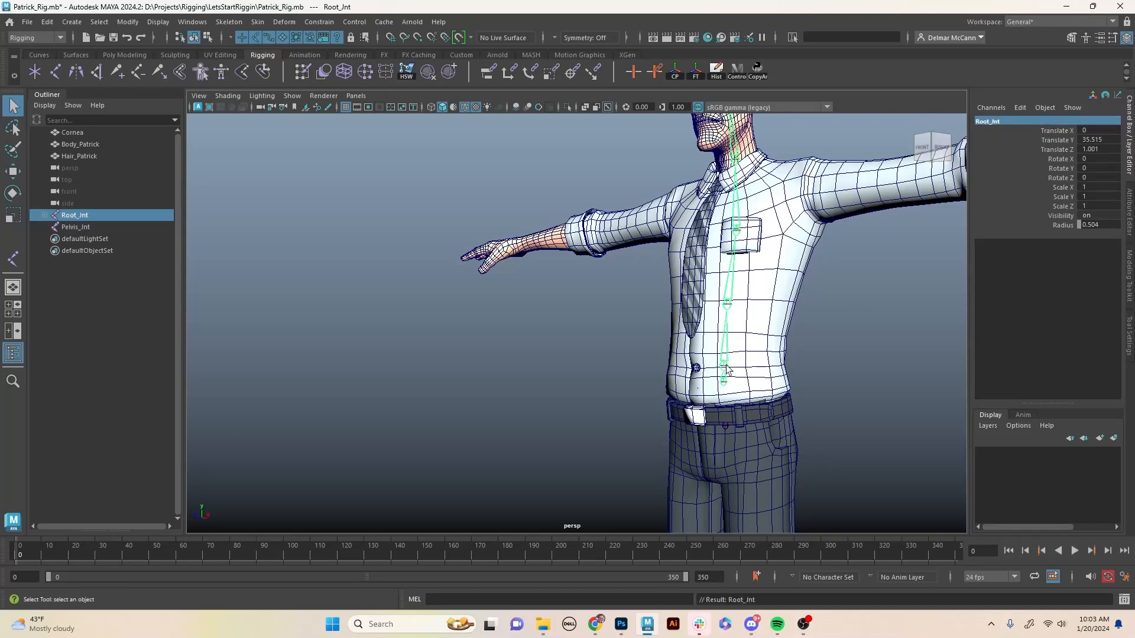
# Rename the first joint above the root Low_Back_Jnt and the next one up the spine Mid_Back_Jnt.
pyautogui.press('Down')
pyautogui.click(1001, 120)
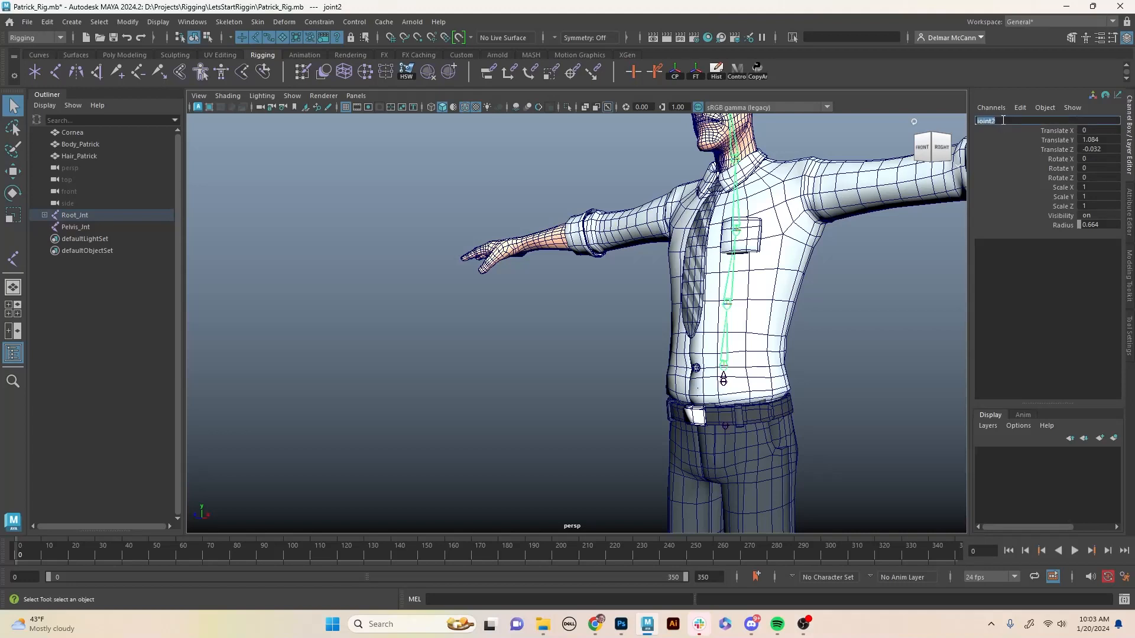
pyautogui.write('Low_Back_Jnt')
pyautogui.press('Return')
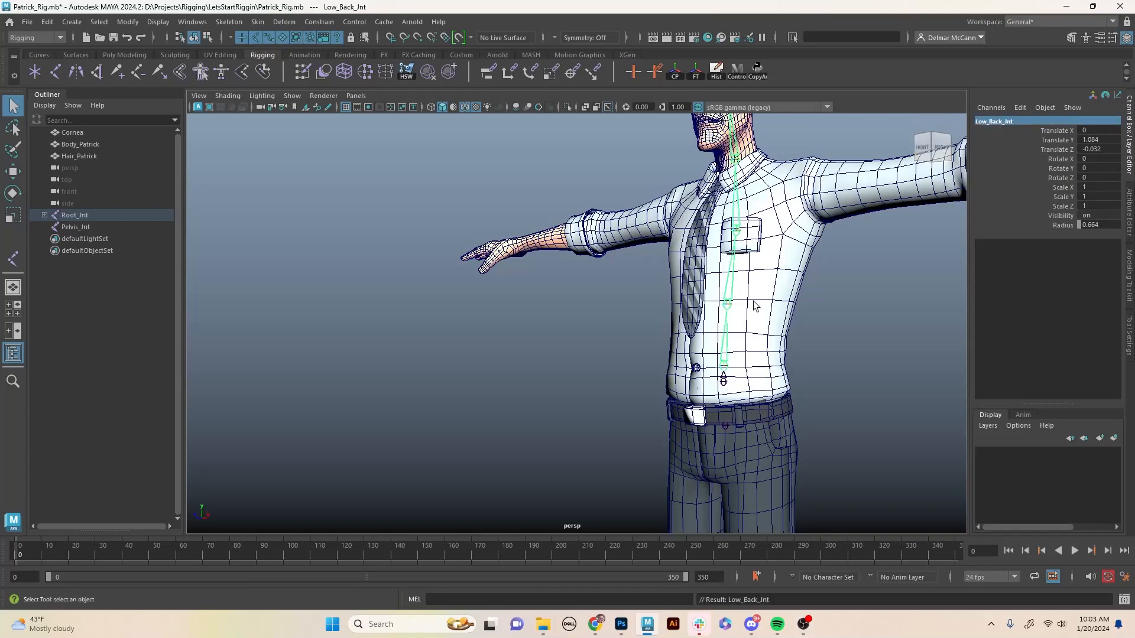
pyautogui.click(730, 307)
pyautogui.click(1001, 121)
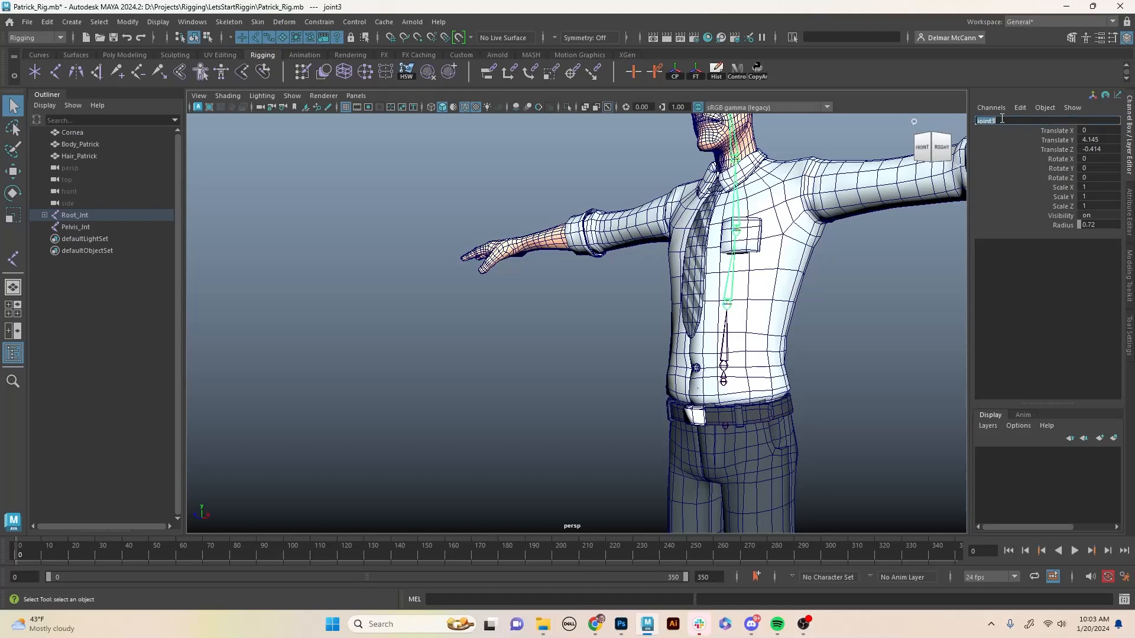
pyautogui.write('Mid_Back_I')
pyautogui.press('Return')
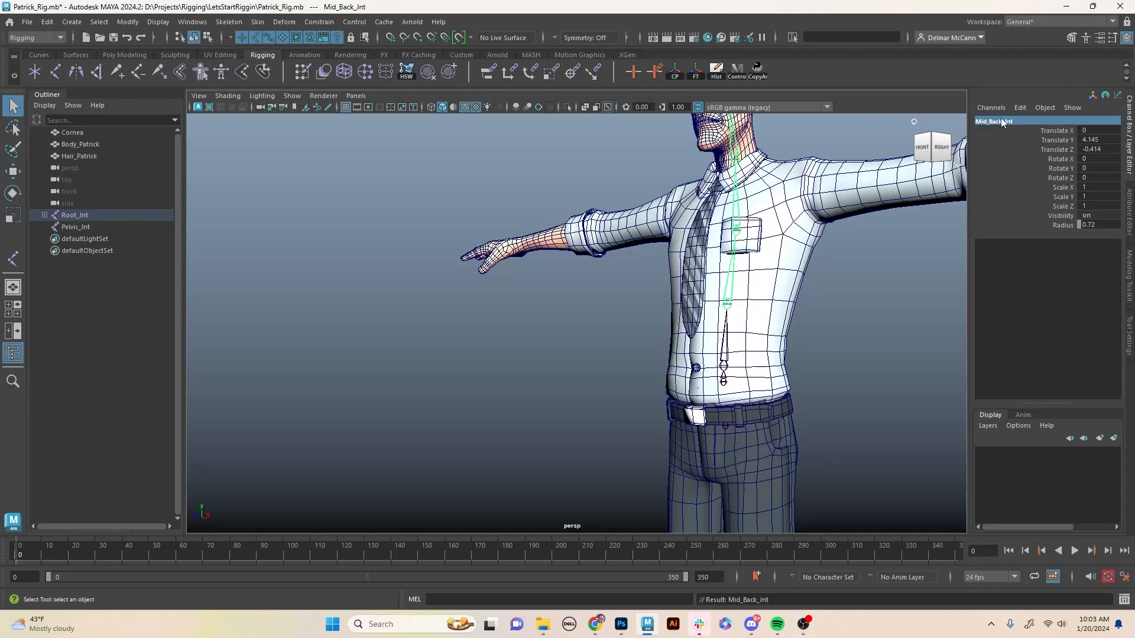
# Rename the chest joint Up_Back_Jnt and the joint at the base of the neck Neck_Jnt.
pyautogui.click(736, 230)
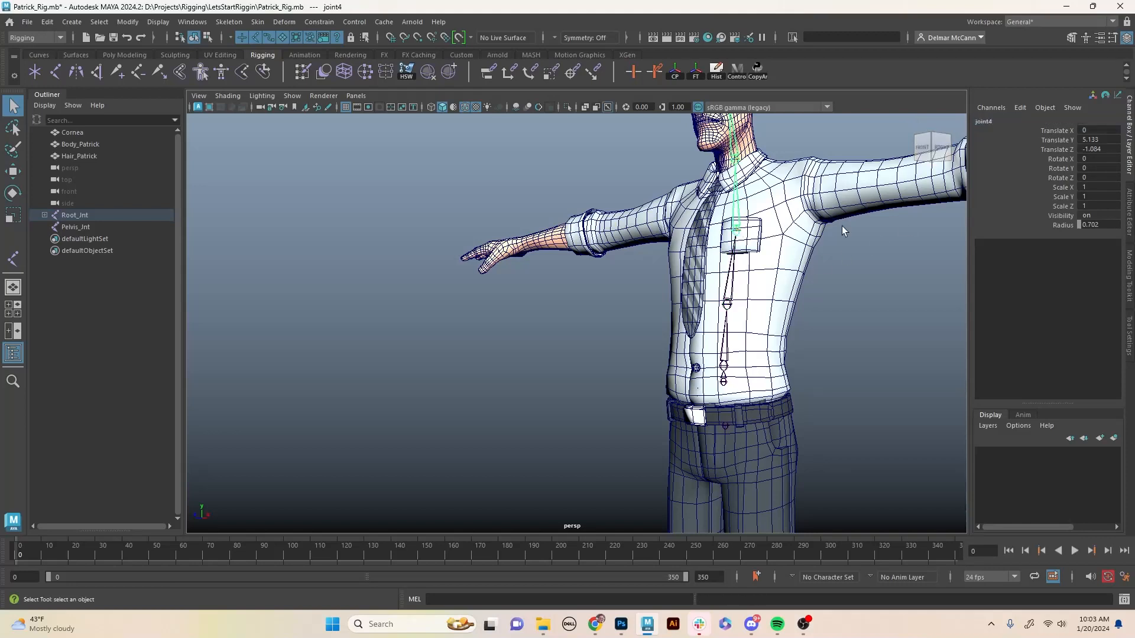
pyautogui.click(993, 122)
pyautogui.write('Up')
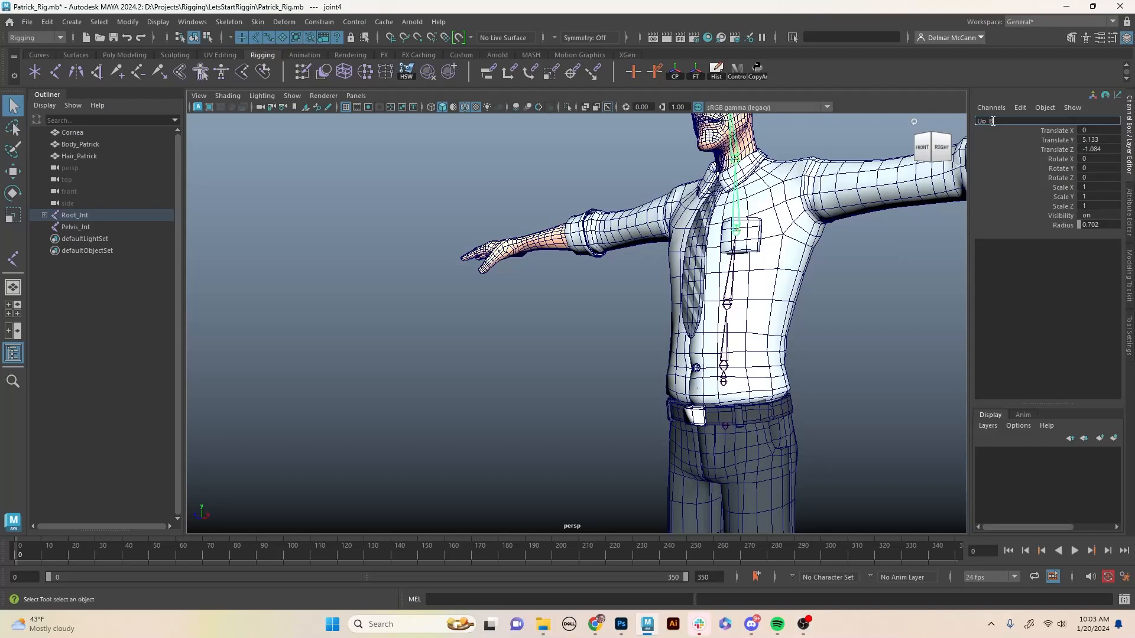
pyautogui.write('_Back_Jnt')
pyautogui.press('Return')
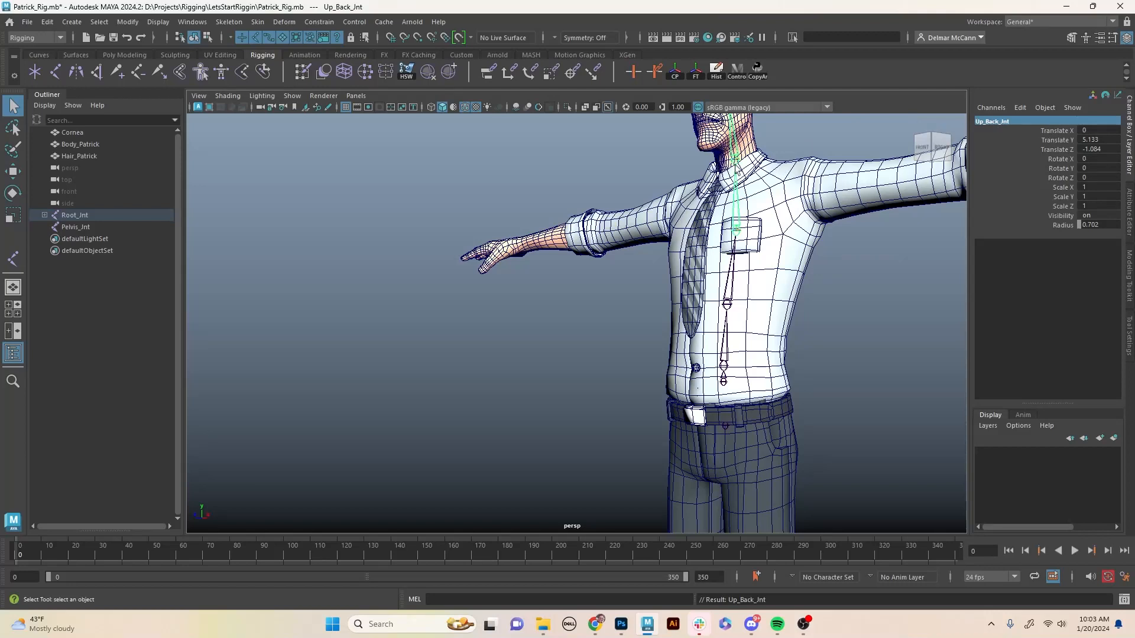
pyautogui.click(737, 168)
pyautogui.click(990, 122)
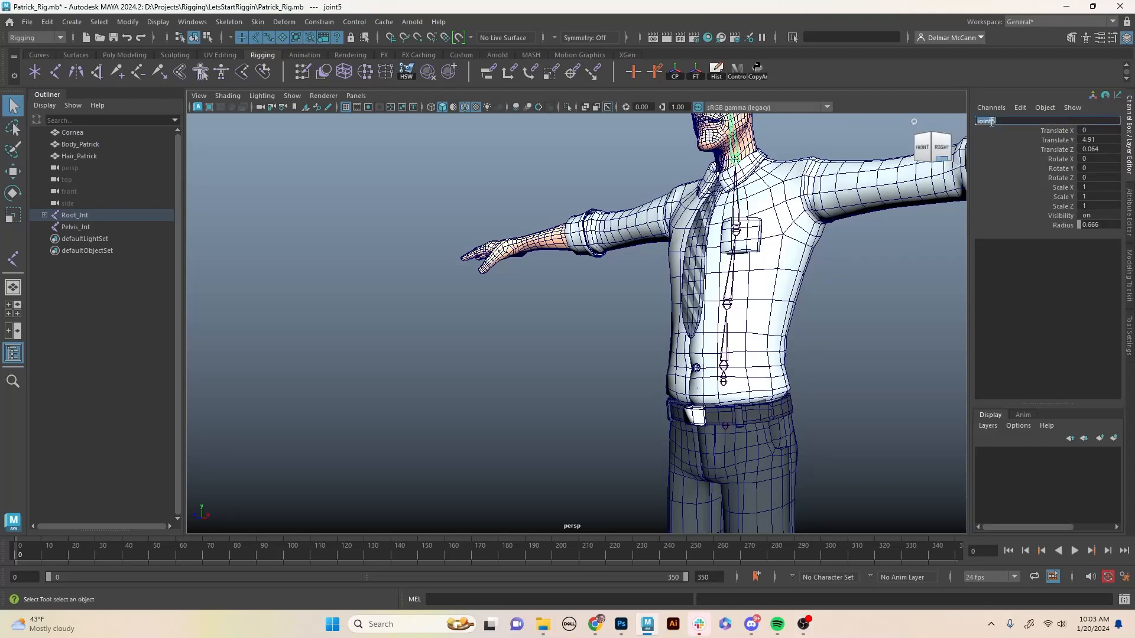
pyautogui.write('Neck_Jnt')
pyautogui.press('Return')
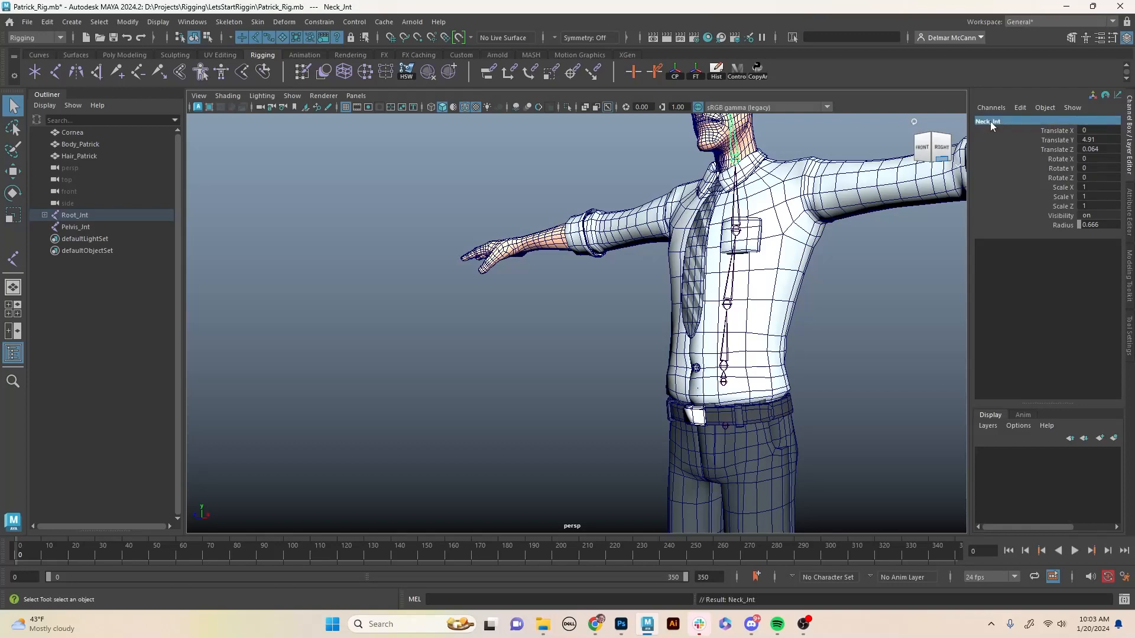
# Rename the topmost joint of the spine chain, inside the head, Head_Jnt.
pyautogui.keyDown('alt'); pyautogui.moveTo(850, 246); pyautogui.dragTo(870, 340, button='middle'); pyautogui.keyUp('alt')
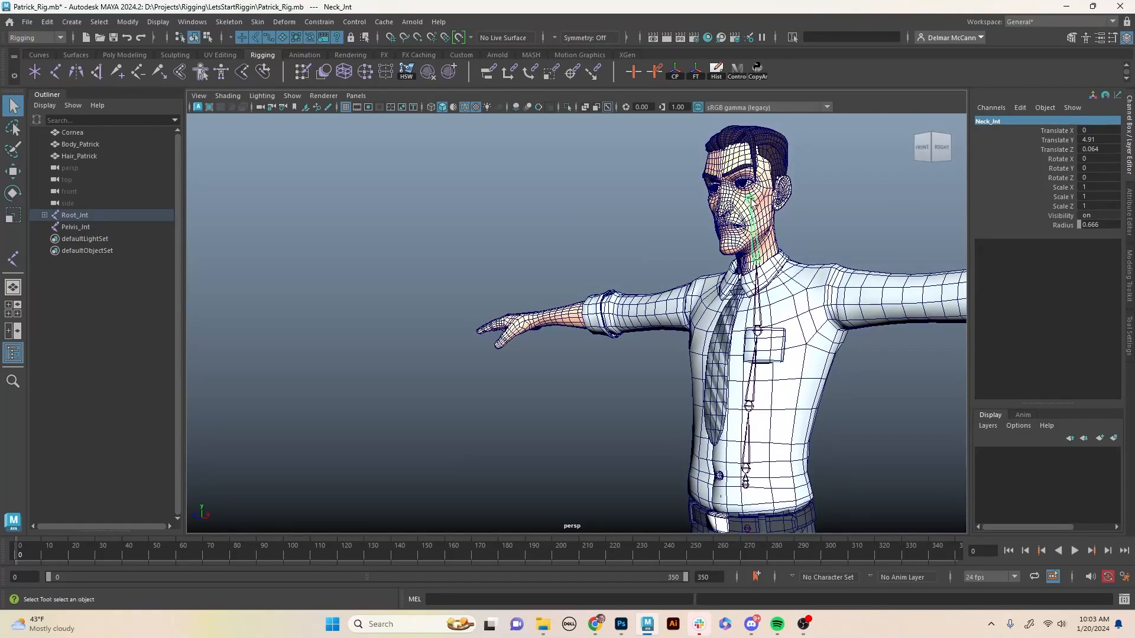
pyautogui.click(752, 201)
pyautogui.doubleClick(1008, 123)
pyautogui.write('H')
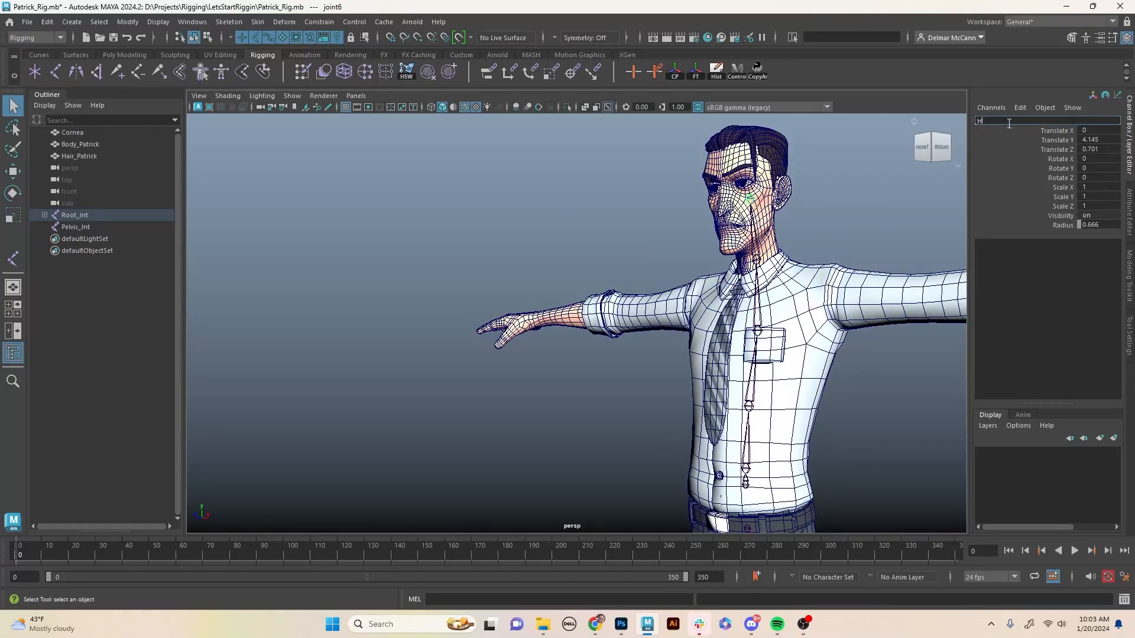
pyautogui.write('ead_Jnt')
pyautogui.press('Return')
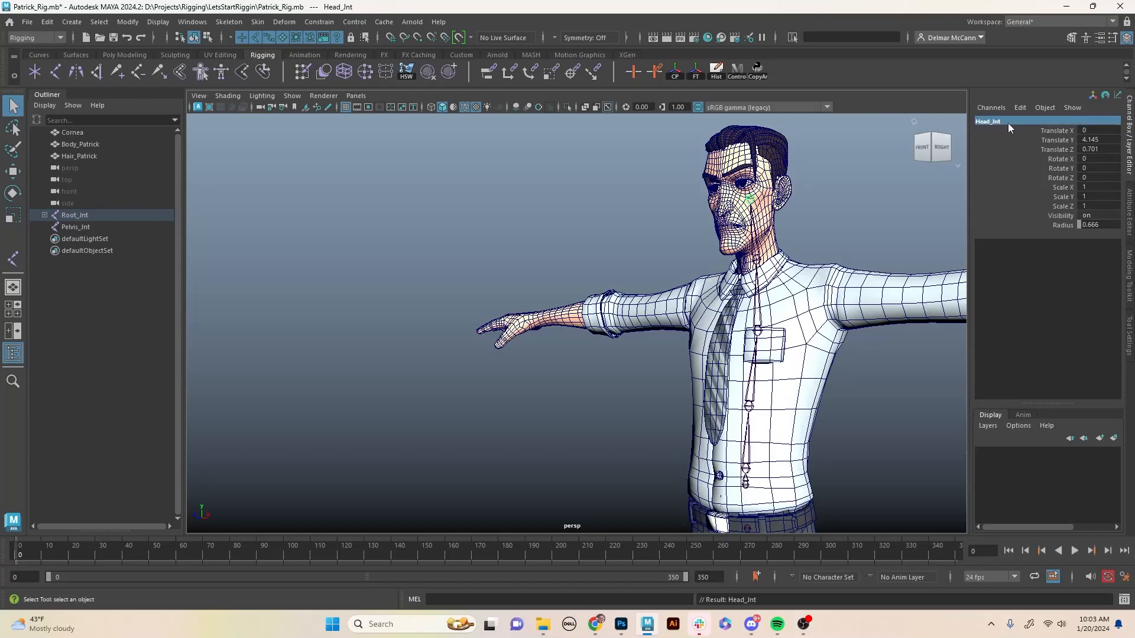
# Examine the mid-back, upper-back and neck joints of the chain from several angles.
pyautogui.click(747, 407)
pyautogui.keyDown('alt'); pyautogui.moveTo(805, 419); pyautogui.dragTo(720, 380); pyautogui.keyUp('alt')
pyautogui.press('e')
pyautogui.press('w')
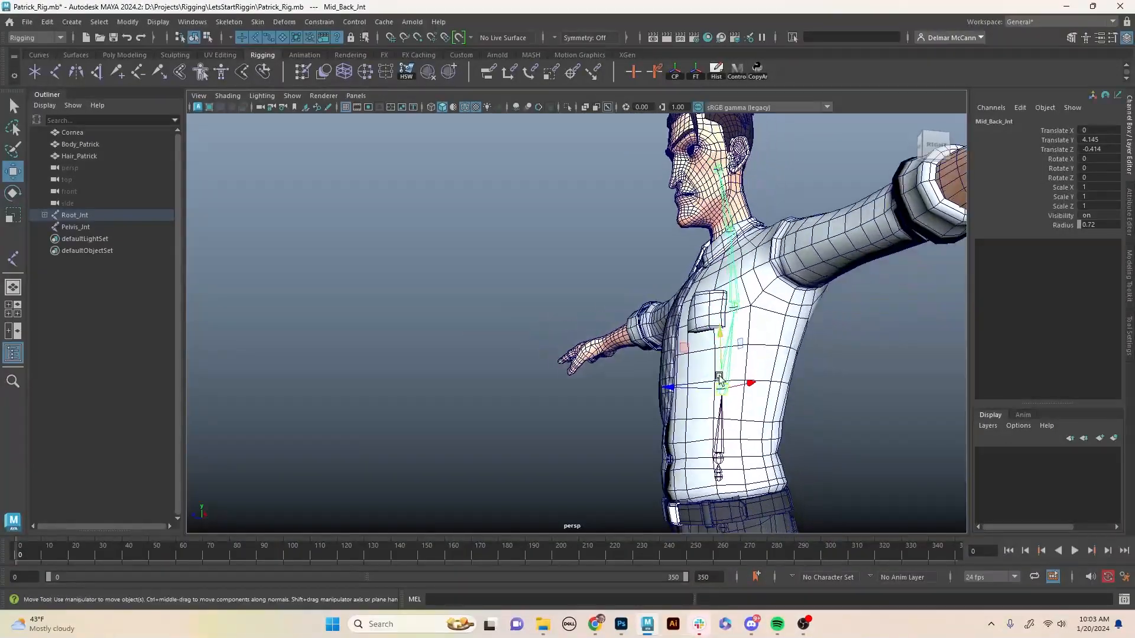
pyautogui.click(738, 308)
pyautogui.keyDown('alt'); pyautogui.moveTo(748, 257); pyautogui.dragTo(866, 310); pyautogui.keyUp('alt')
pyautogui.click(757, 280)
pyautogui.keyDown('alt'); pyautogui.moveTo(751, 467); pyautogui.dragTo(802, 278, button='middle'); pyautogui.keyUp('alt')
pyautogui.keyDown('alt'); pyautogui.moveTo(815, 333); pyautogui.dragTo(789, 373); pyautogui.keyUp('alt')
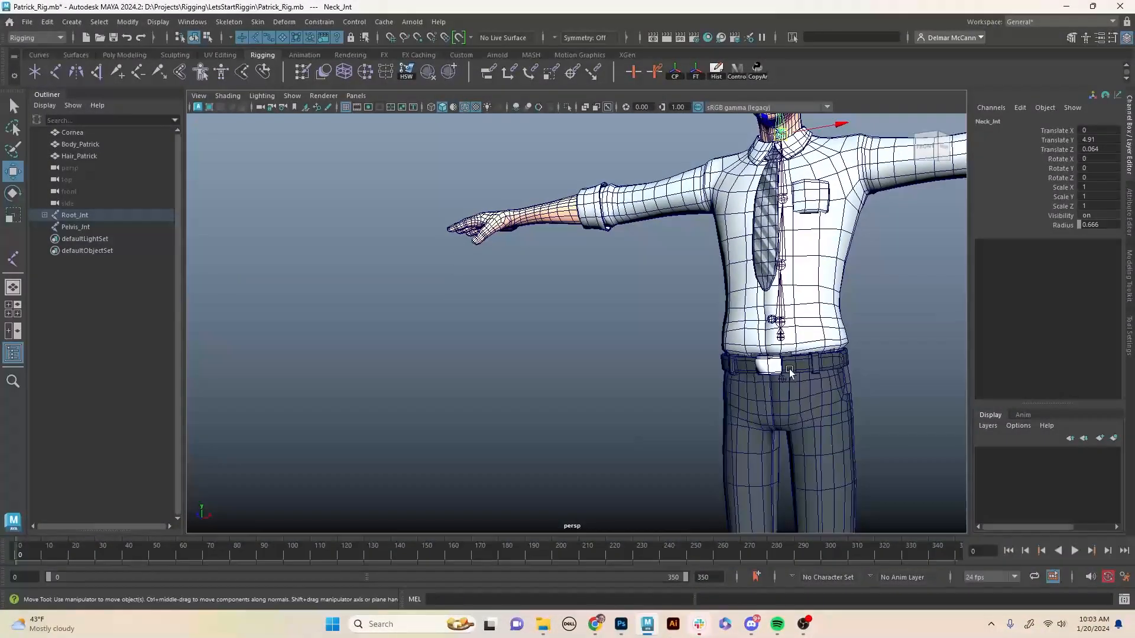
# Parent Pelvis_Jnt under Root_Jnt.
pyautogui.click(783, 378)
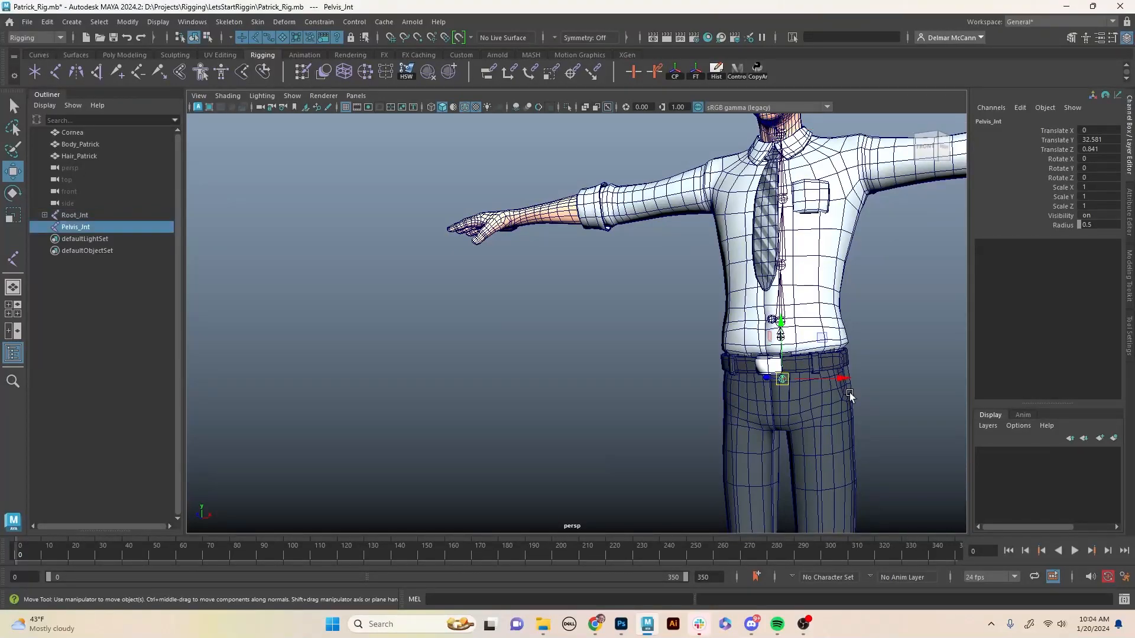
pyautogui.press('q')
pyautogui.keyDown('alt'); pyautogui.moveTo(849, 356); pyautogui.dragTo(815, 351); pyautogui.keyUp('alt')
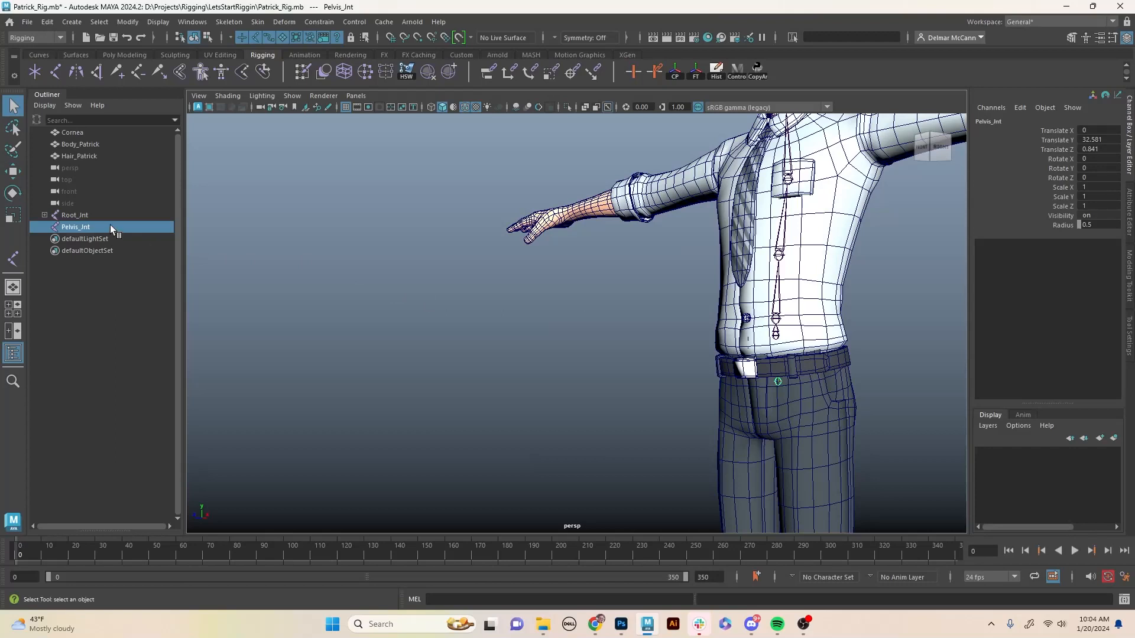
pyautogui.keyDown('shift'); pyautogui.click(776, 337); pyautogui.keyUp('shift')
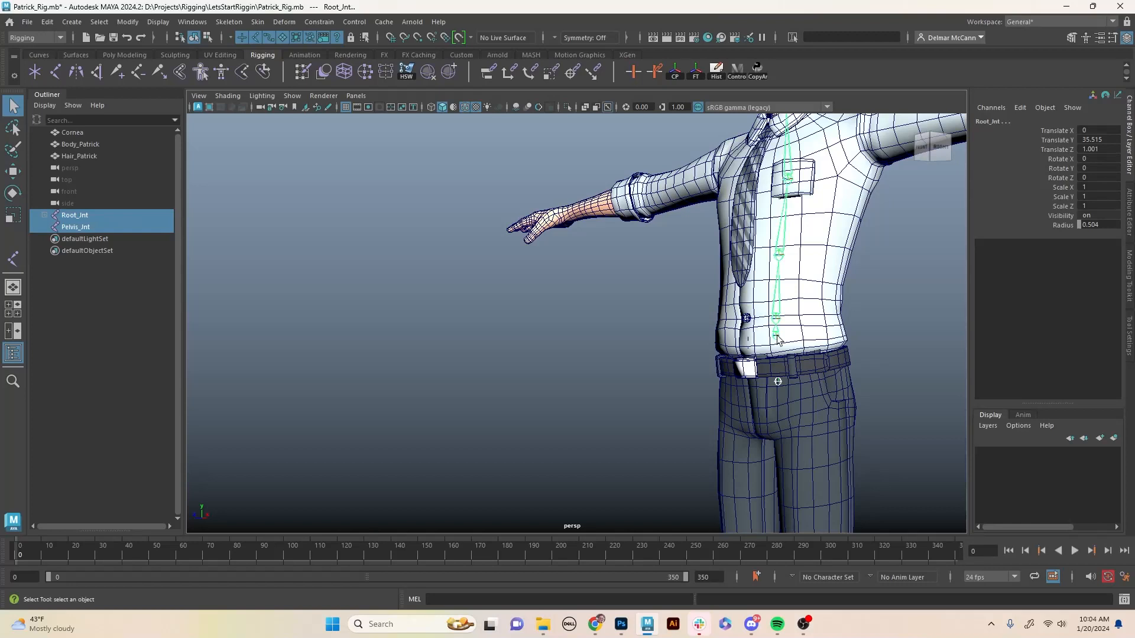
pyautogui.press('p')
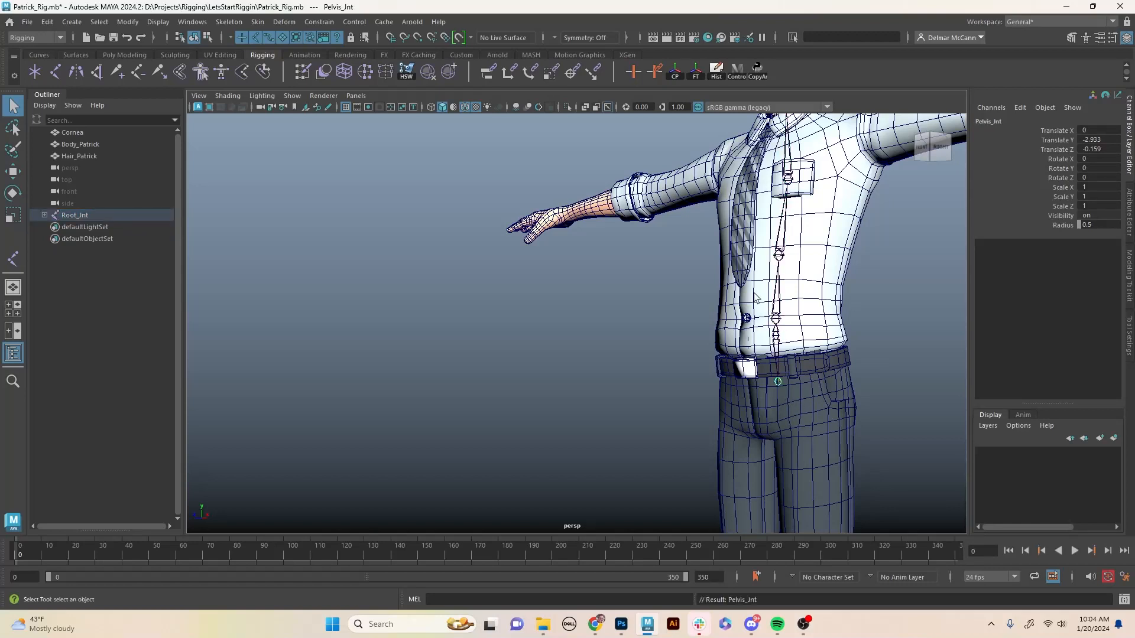
# Examine the joint hierarchy under Root_Jnt level by level, with the spine and pelvis branches, and collapse it.
pyautogui.click(45, 215)
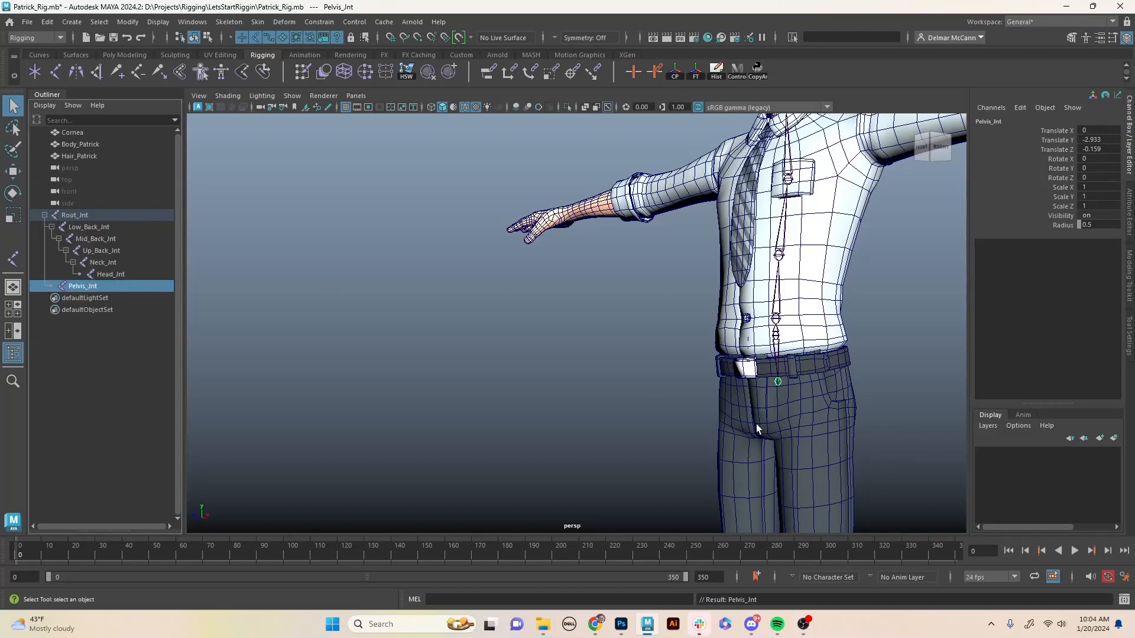
pyautogui.keyDown('alt'); pyautogui.moveTo(756, 430); pyautogui.dragTo(815, 426); pyautogui.keyUp('alt')
pyautogui.keyDown('alt'); pyautogui.moveTo(806, 465); pyautogui.dragTo(780, 355); pyautogui.keyUp('alt')
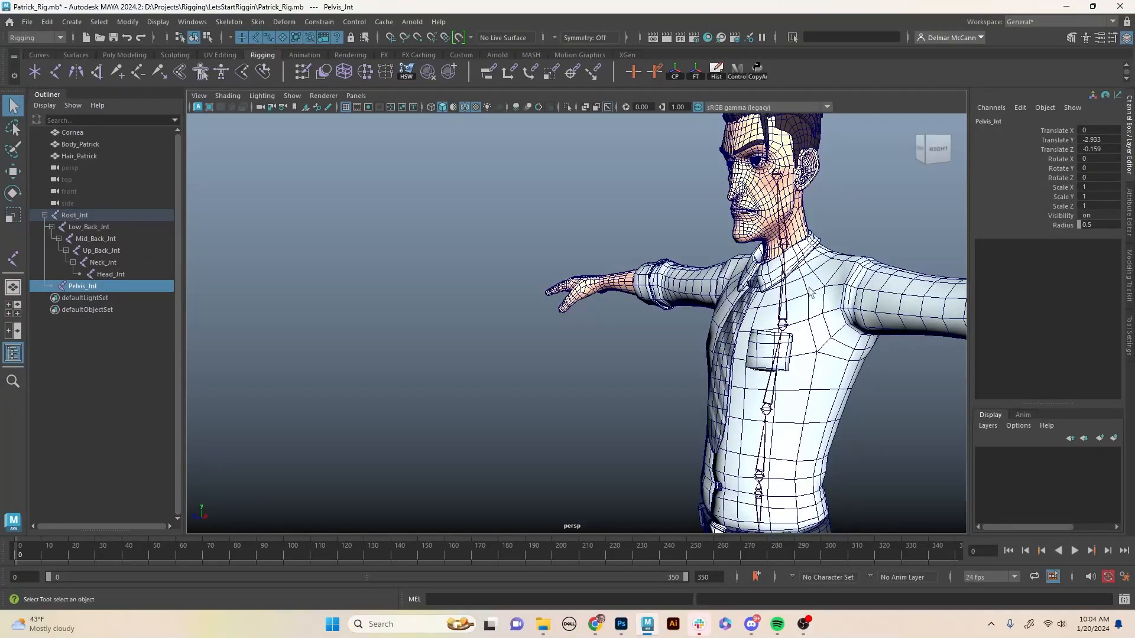
pyautogui.keyDown('alt'); pyautogui.moveTo(805, 264); pyautogui.dragTo(802, 188); pyautogui.keyUp('alt')
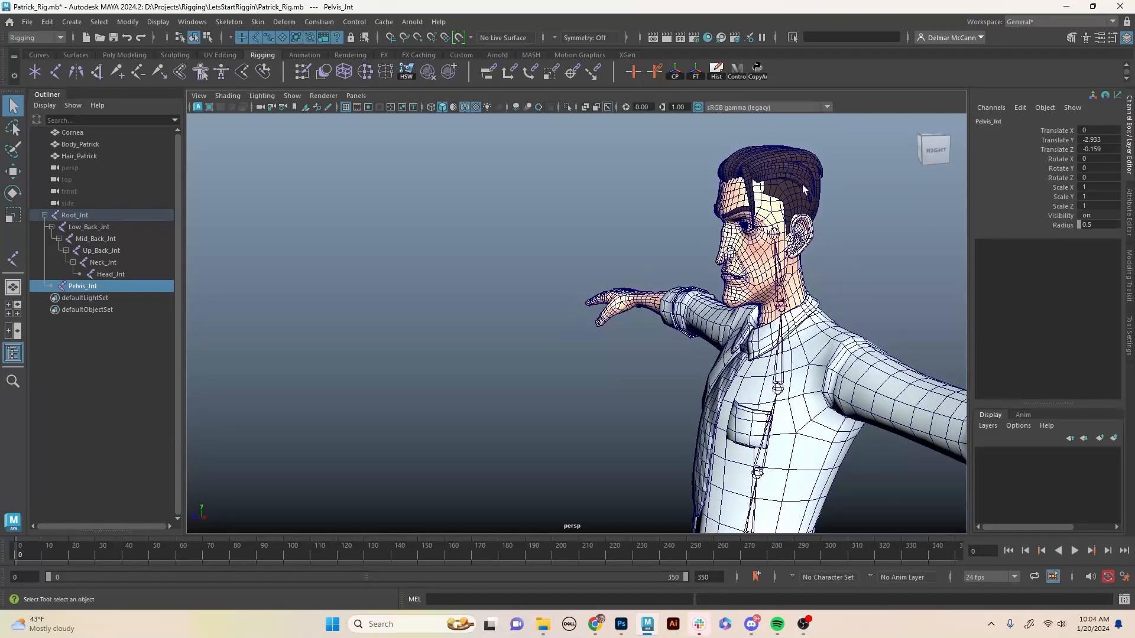
pyautogui.click(45, 215)
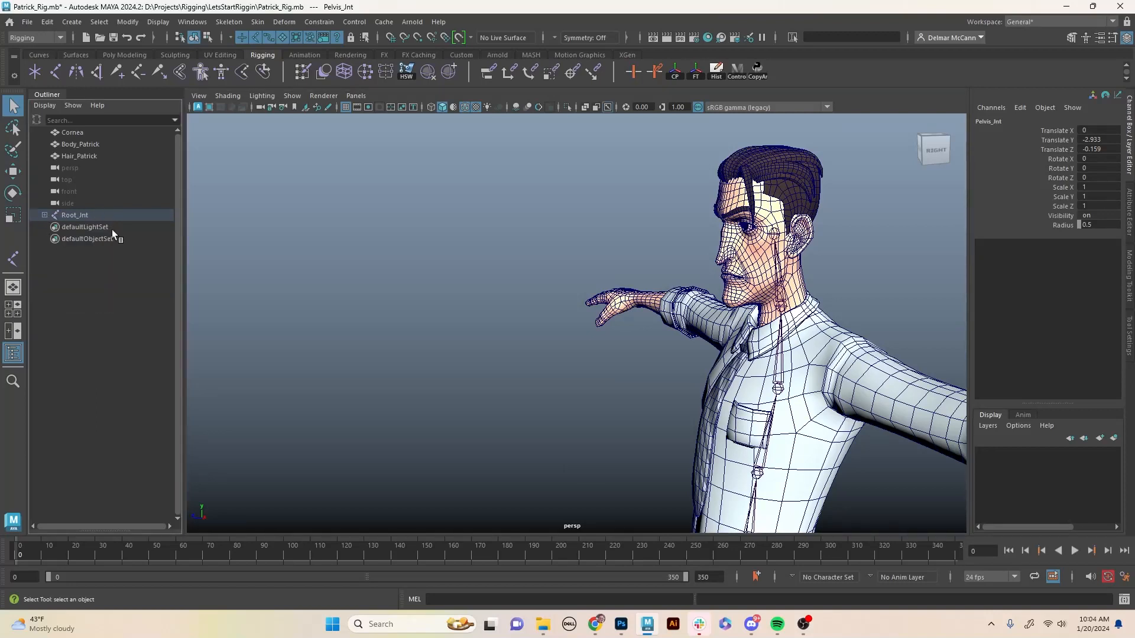
pyautogui.click(45, 216)
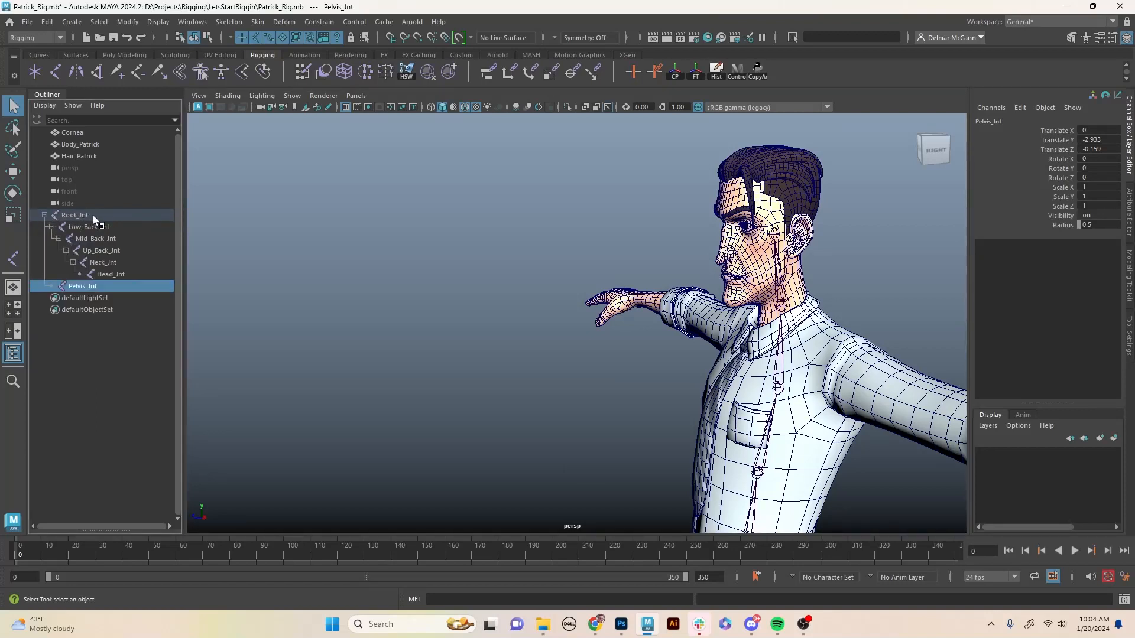
pyautogui.click(45, 215)
pyautogui.click(45, 216)
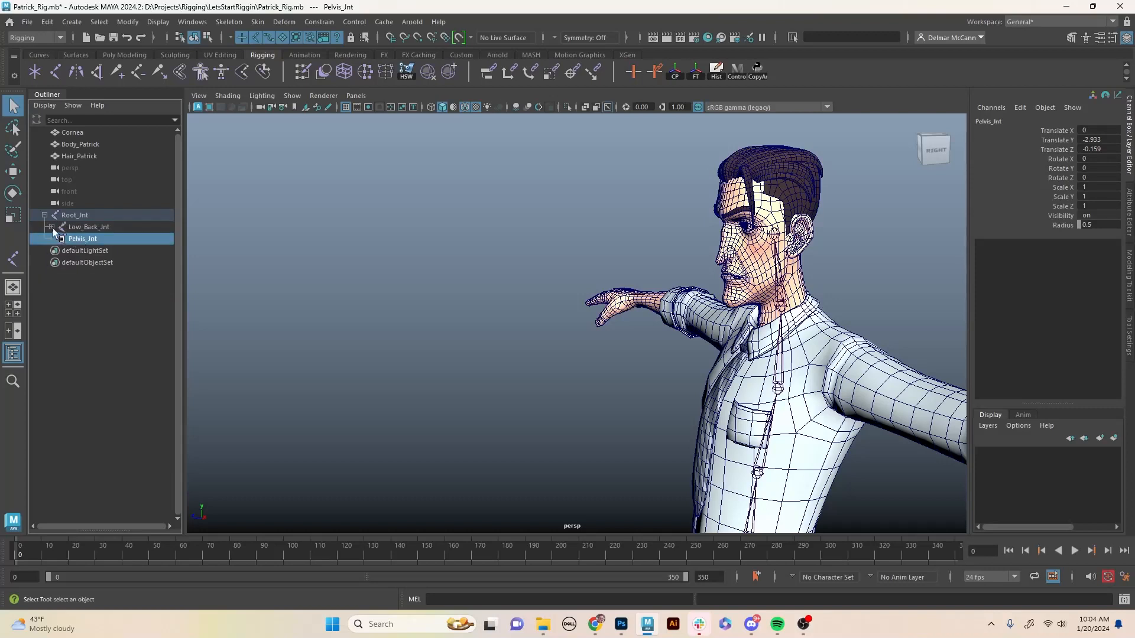
pyautogui.click(52, 228)
pyautogui.click(59, 239)
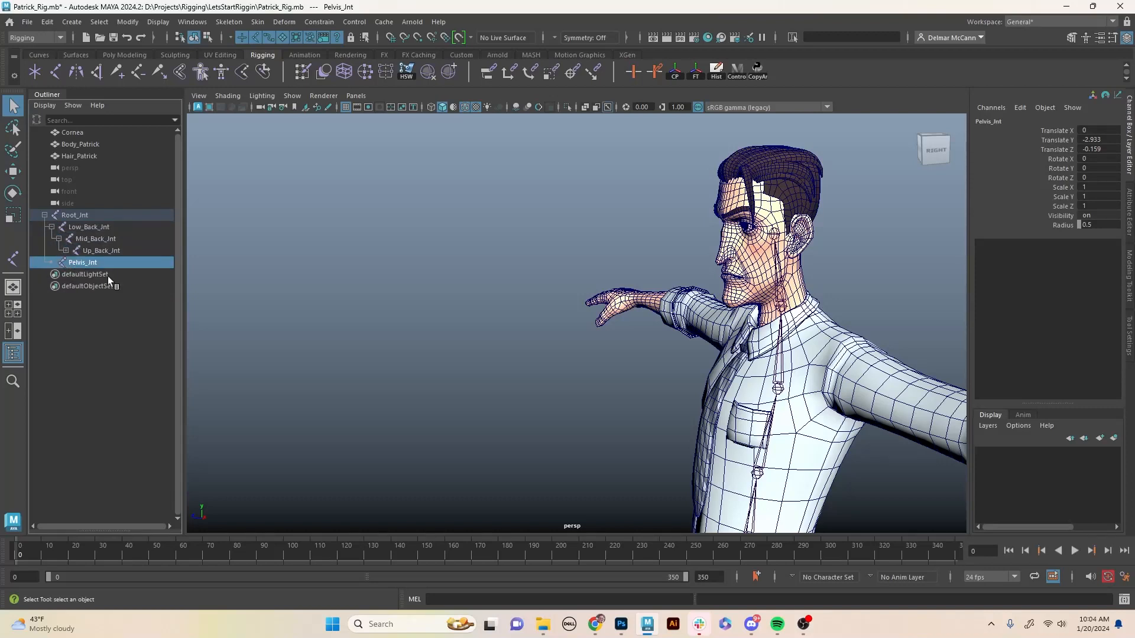
pyautogui.click(45, 216)
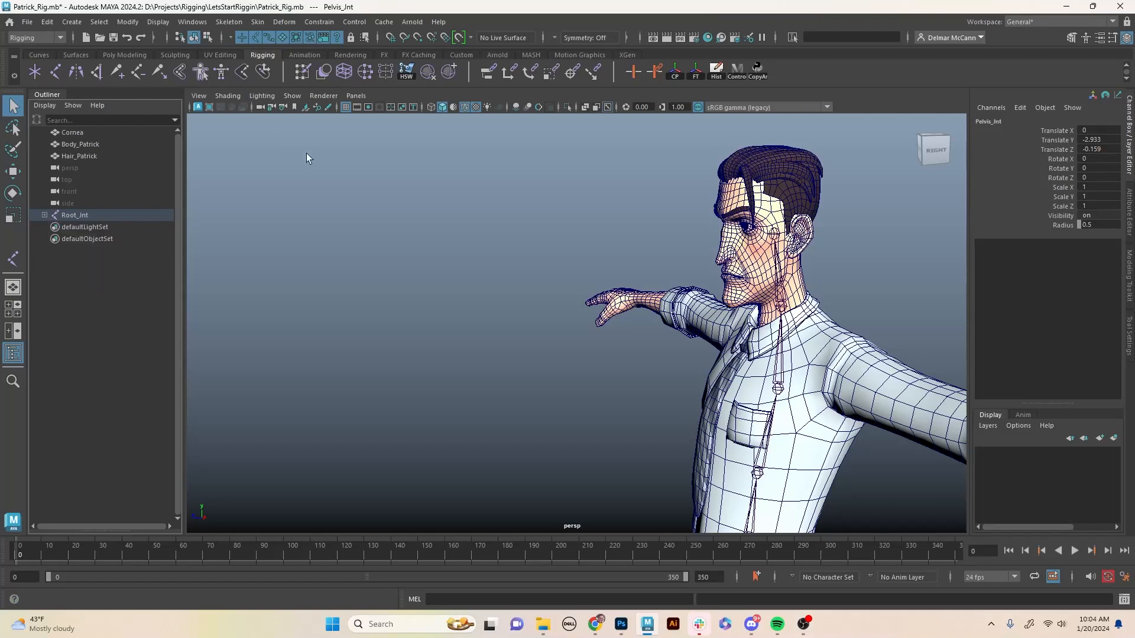
# Examine the skeleton within the body from the front and the neck and head joints from the side.
pyautogui.keyDown('alt'); pyautogui.moveTo(740, 392); pyautogui.dragTo(727, 319, button='middle'); pyautogui.keyUp('alt')
pyautogui.keyDown('alt'); pyautogui.moveTo(727, 323); pyautogui.dragTo(816, 266); pyautogui.keyUp('alt')
pyautogui.keyDown('alt'); pyautogui.moveTo(751, 212); pyautogui.dragTo(816, 268); pyautogui.keyUp('alt')
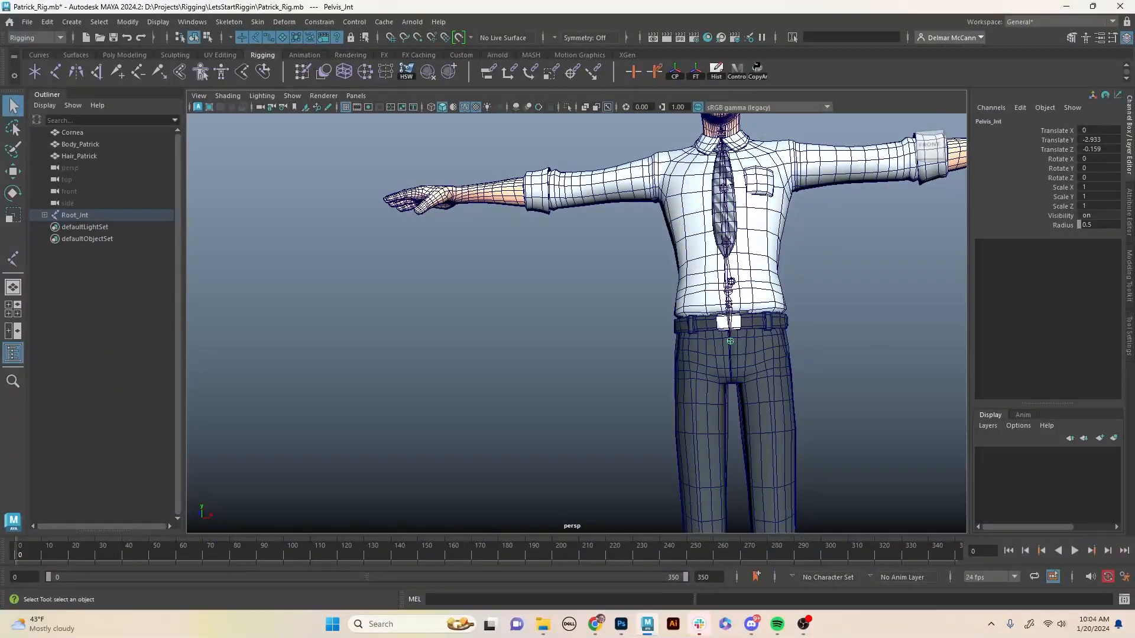
pyautogui.keyDown('alt'); pyautogui.moveTo(743, 229); pyautogui.dragTo(756, 351, button='middle'); pyautogui.keyUp('alt')
pyautogui.keyDown('alt'); pyautogui.moveTo(756, 351); pyautogui.dragTo(643, 373); pyautogui.keyUp('alt')
pyautogui.keyDown('alt'); pyautogui.moveTo(757, 334); pyautogui.dragTo(733, 354, button='middle'); pyautogui.keyUp('alt')
pyautogui.keyDown('alt'); pyautogui.moveTo(662, 350); pyautogui.dragTo(845, 325, button='right'); pyautogui.keyUp('alt')
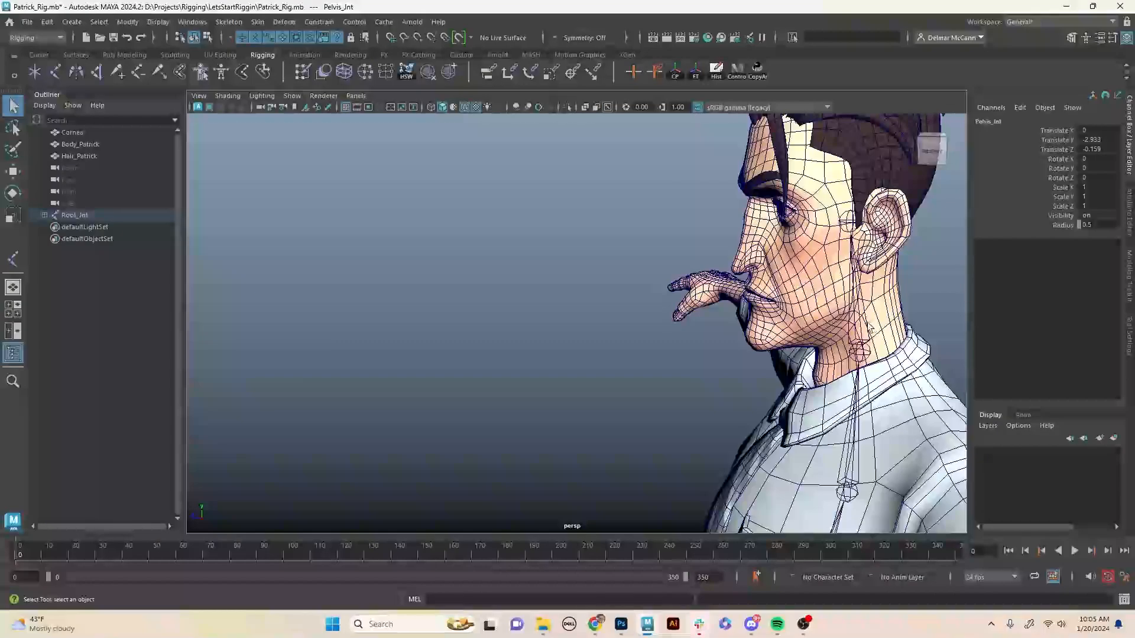
pyautogui.moveTo(856, 331)
pyautogui.keyDown('alt'); pyautogui.mouseDown()
pyautogui.moveTo(839, 311)
pyautogui.moveTo(852, 316)
pyautogui.mouseUp(); pyautogui.keyUp('alt')
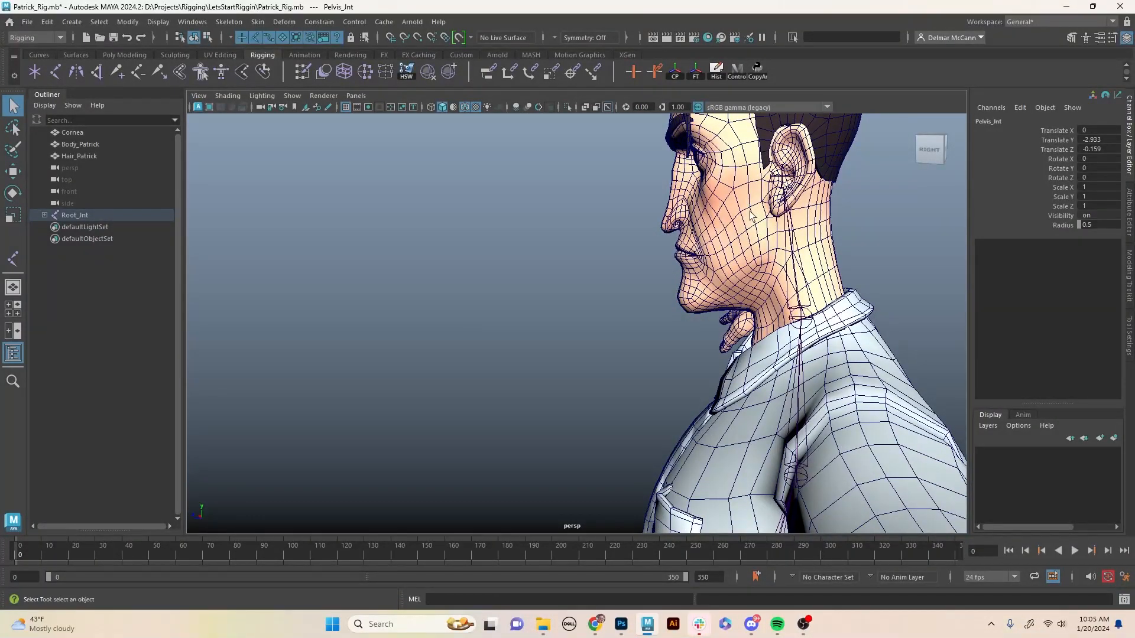
pyautogui.click(752, 211)
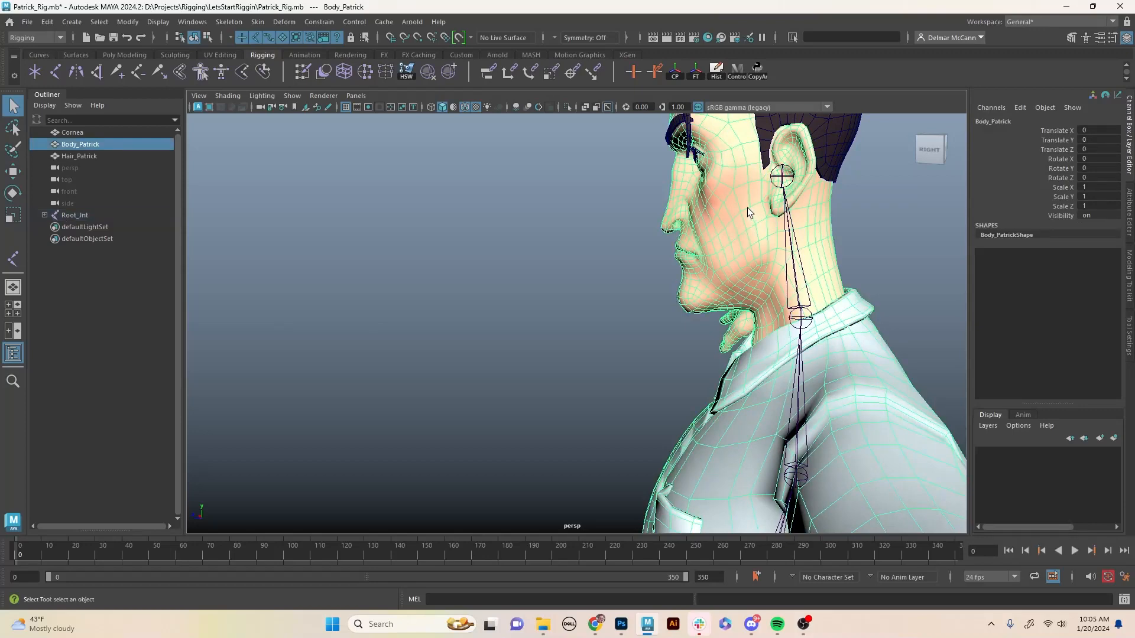
pyautogui.keyDown('alt'); pyautogui.moveTo(748, 211); pyautogui.dragTo(748, 217); pyautogui.keyUp('alt')
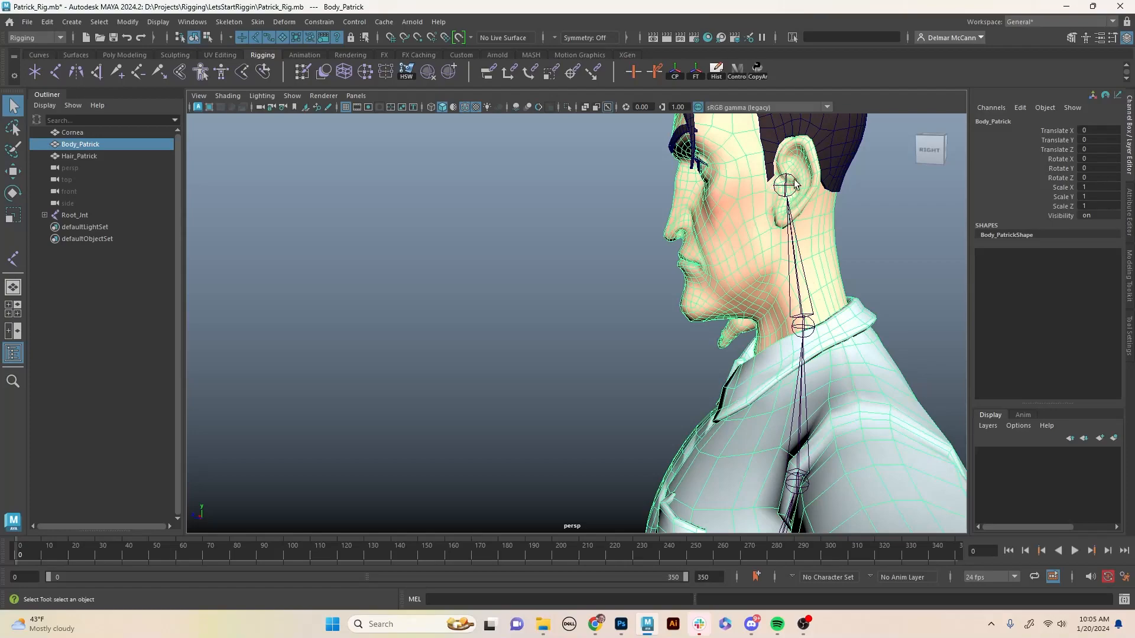
# Place a single separate joint at the jaw hinge, just in front of the ear lobe, in the maximized side view.
pyautogui.press('space')
pyautogui.press('space')
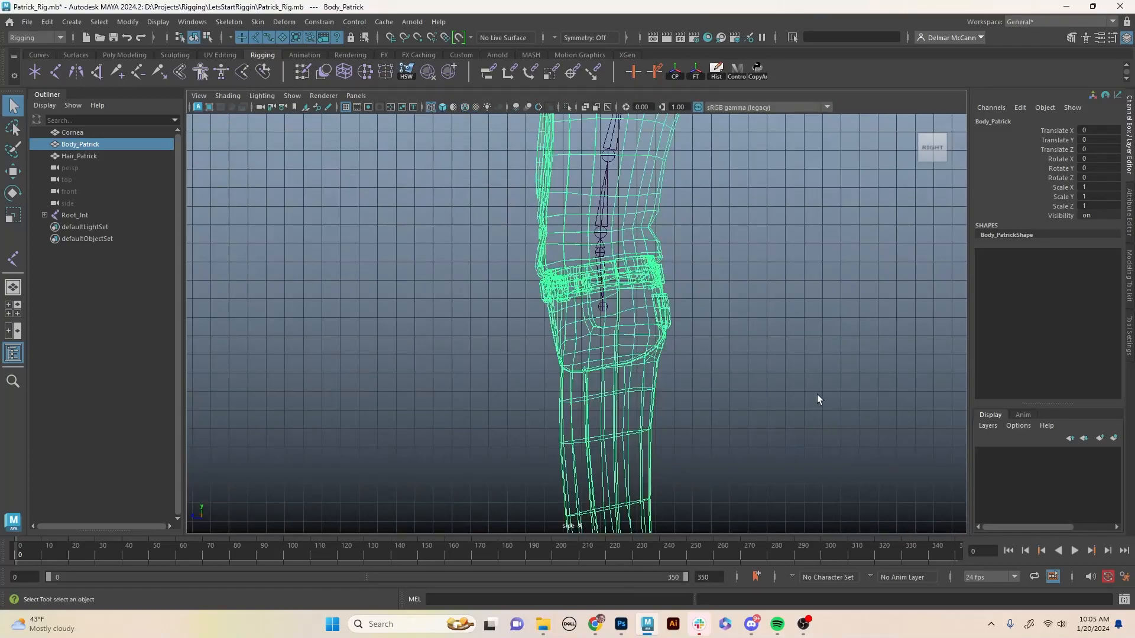
pyautogui.keyDown('alt'); pyautogui.moveTo(638, 187); pyautogui.dragTo(653, 389, button='middle'); pyautogui.keyUp('alt')
pyautogui.keyDown('alt'); pyautogui.moveTo(644, 264); pyautogui.dragTo(650, 456, button='middle'); pyautogui.keyUp('alt')
pyautogui.keyDown('alt'); pyautogui.moveTo(491, 378); pyautogui.dragTo(755, 349, button='right'); pyautogui.keyUp('alt')
pyautogui.keyDown('alt'); pyautogui.moveTo(755, 350); pyautogui.dragTo(707, 368, button='middle'); pyautogui.keyUp('alt')
pyautogui.keyDown('alt'); pyautogui.moveTo(706, 367); pyautogui.dragTo(867, 337, button='right'); pyautogui.keyUp('alt')
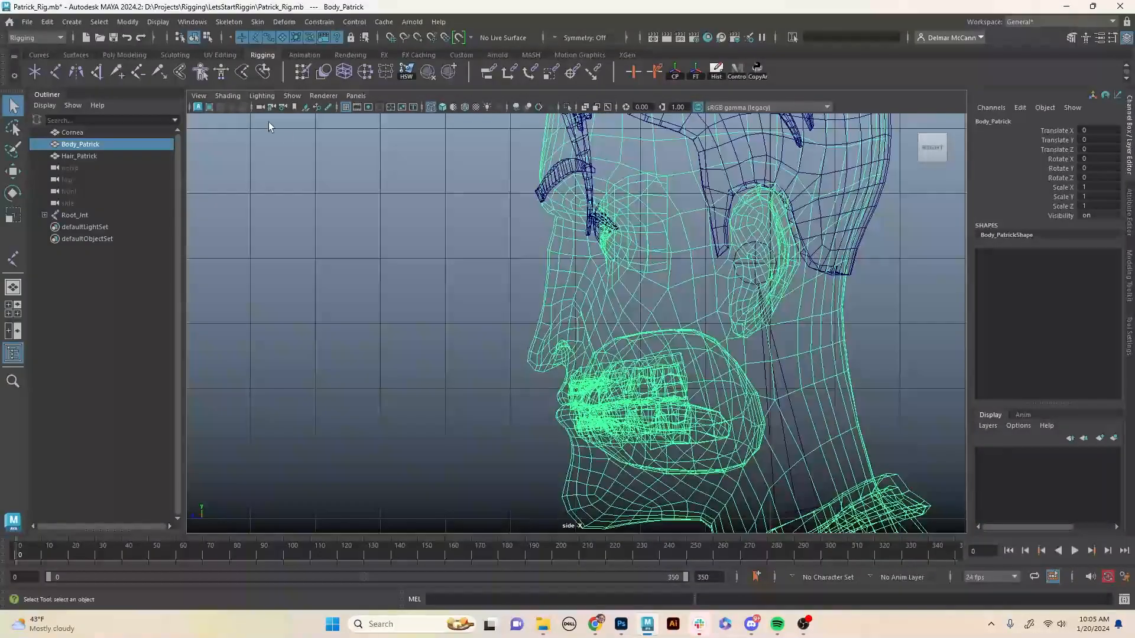
pyautogui.click(52, 73)
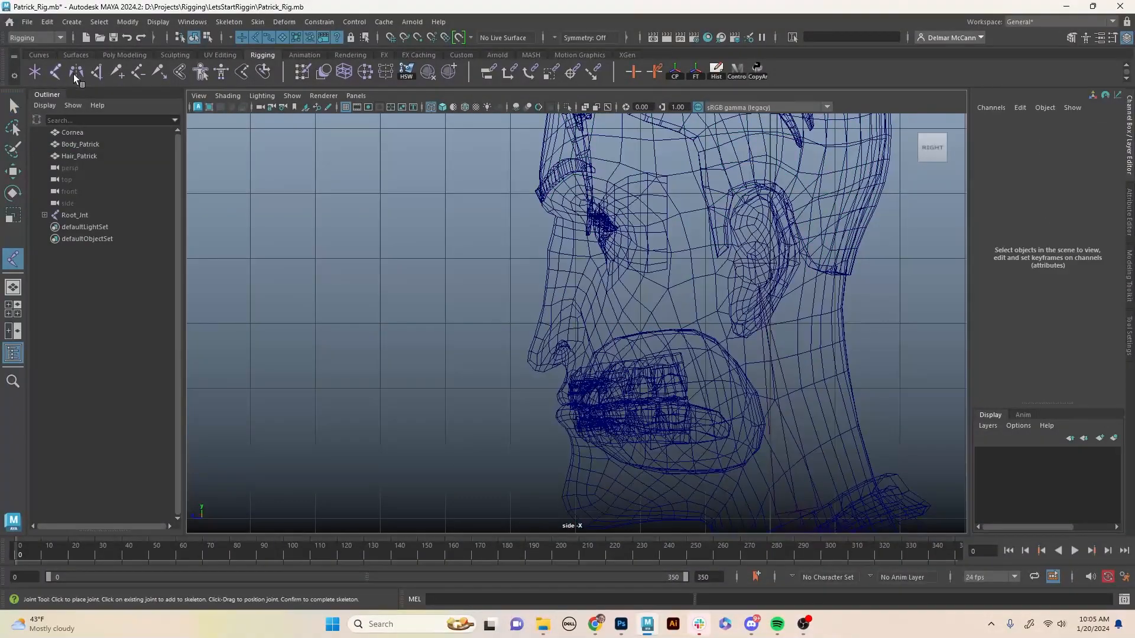
pyautogui.keyDown('alt'); pyautogui.moveTo(732, 314); pyautogui.dragTo(739, 266, button='middle'); pyautogui.keyUp('alt')
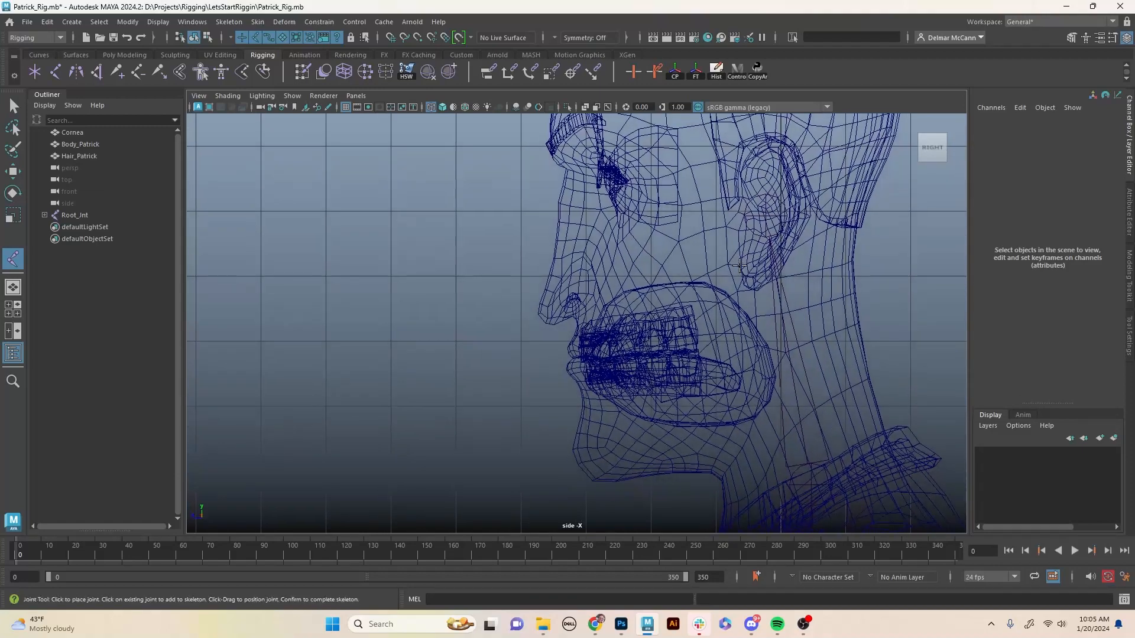
pyautogui.click(707, 272)
pyautogui.moveTo(708, 272); pyautogui.dragTo(709, 271)
# Rename the new jaw hinge joint Jaw_Jnt.
pyautogui.doubleClick(1014, 121)
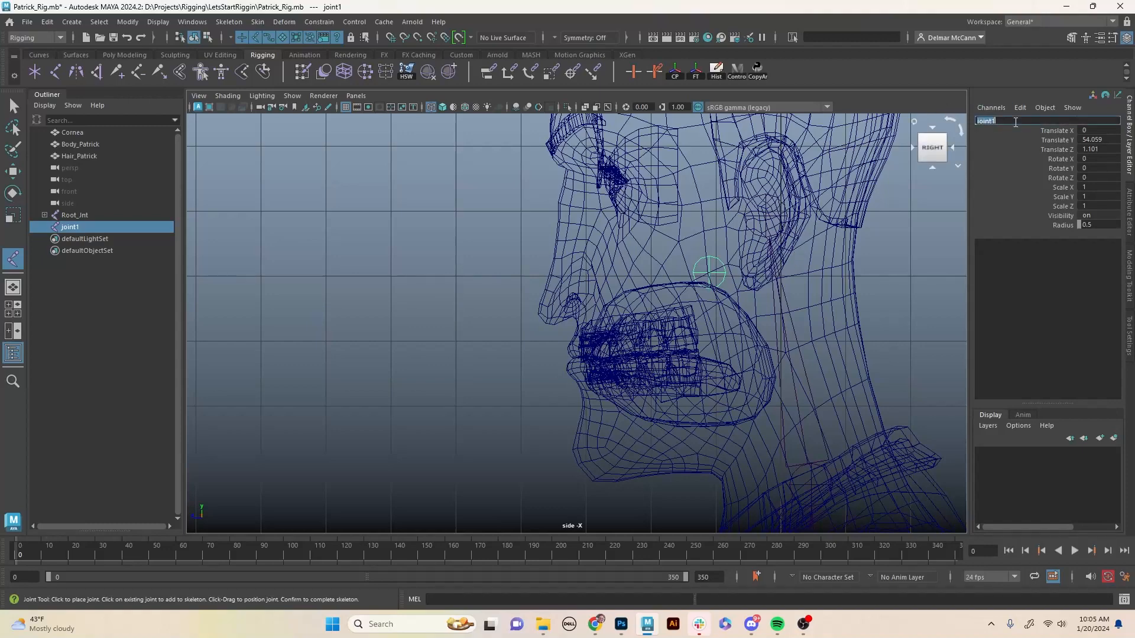
pyautogui.write('Jaw_Jnt')
pyautogui.press('Return')
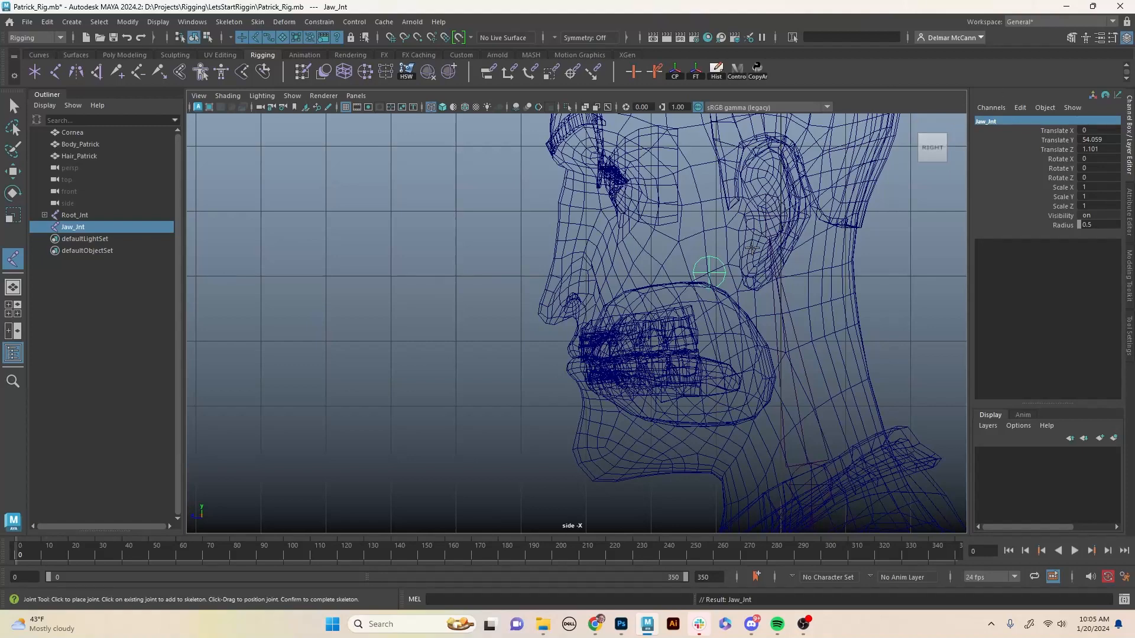
pyautogui.press('q')
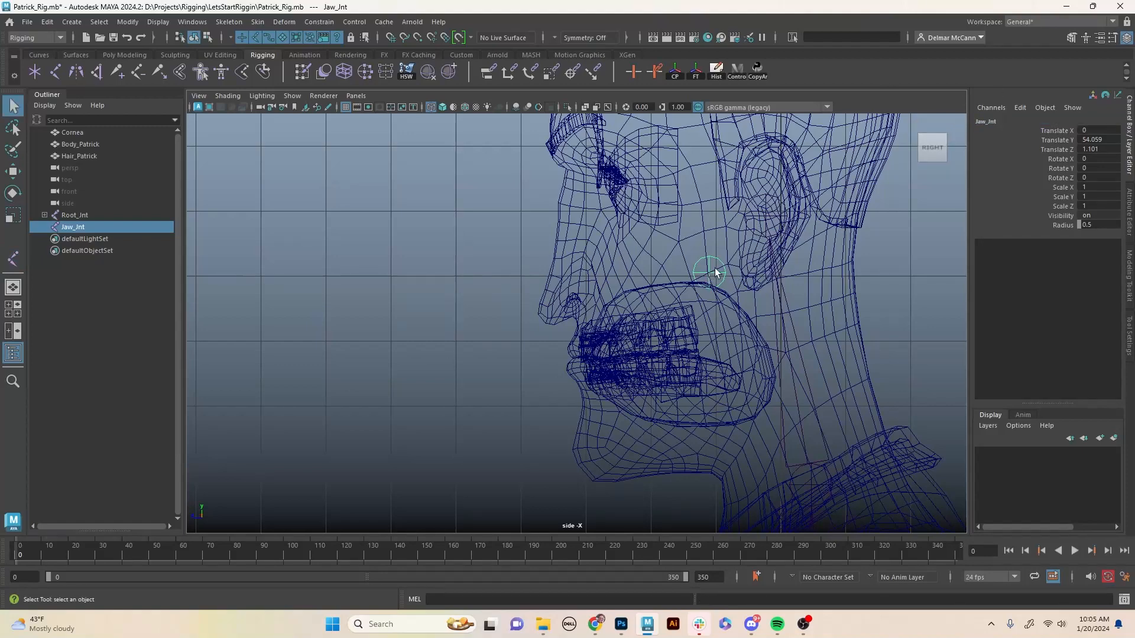
# Parent Jaw_Jnt under Head_Jnt and return to the maximized perspective view.
pyautogui.keyDown('shift'); pyautogui.click(765, 219); pyautogui.keyUp('shift')
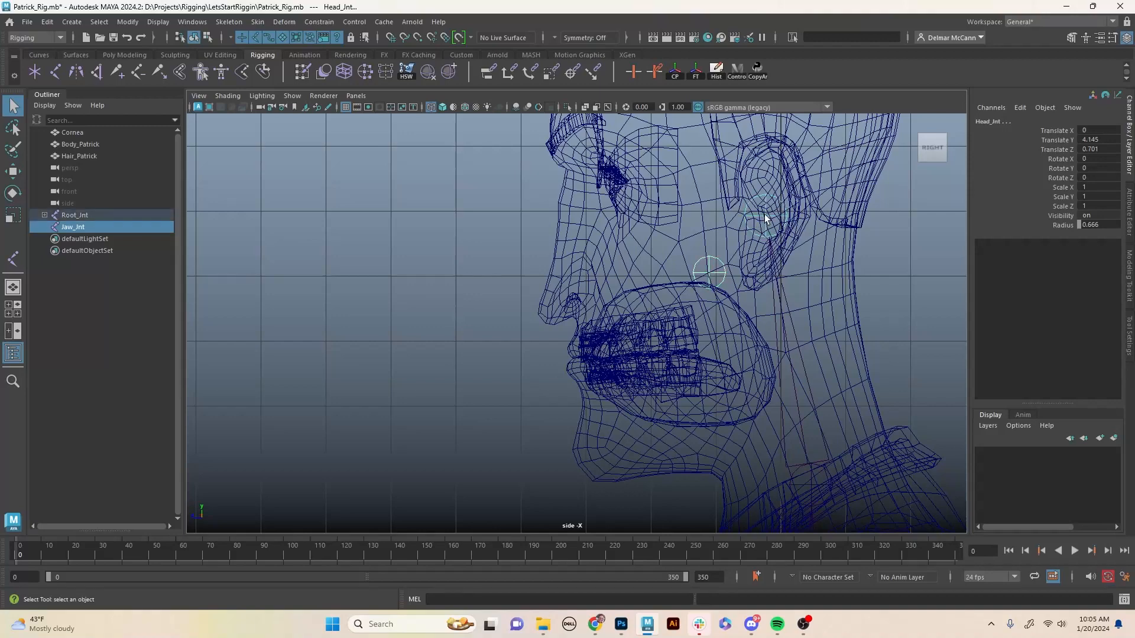
pyautogui.press('p')
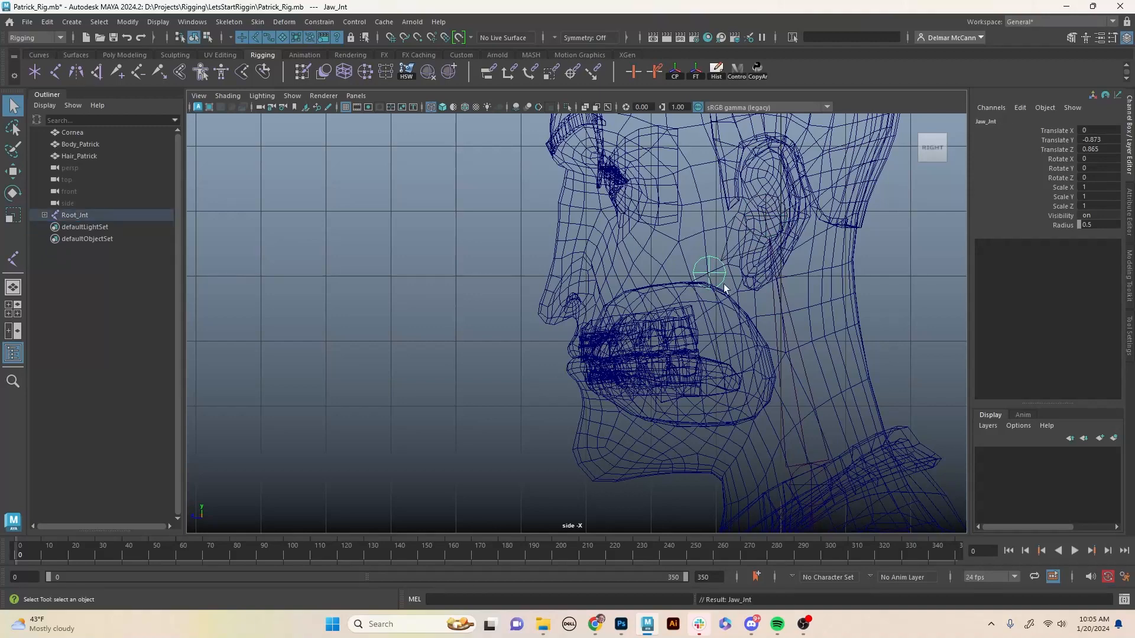
pyautogui.click(711, 271)
pyautogui.keyDown('alt'); pyautogui.moveTo(736, 314); pyautogui.dragTo(749, 251, button='middle'); pyautogui.keyUp('alt')
pyautogui.keyDown('alt'); pyautogui.moveTo(709, 279); pyautogui.dragTo(736, 272); pyautogui.keyUp('alt')
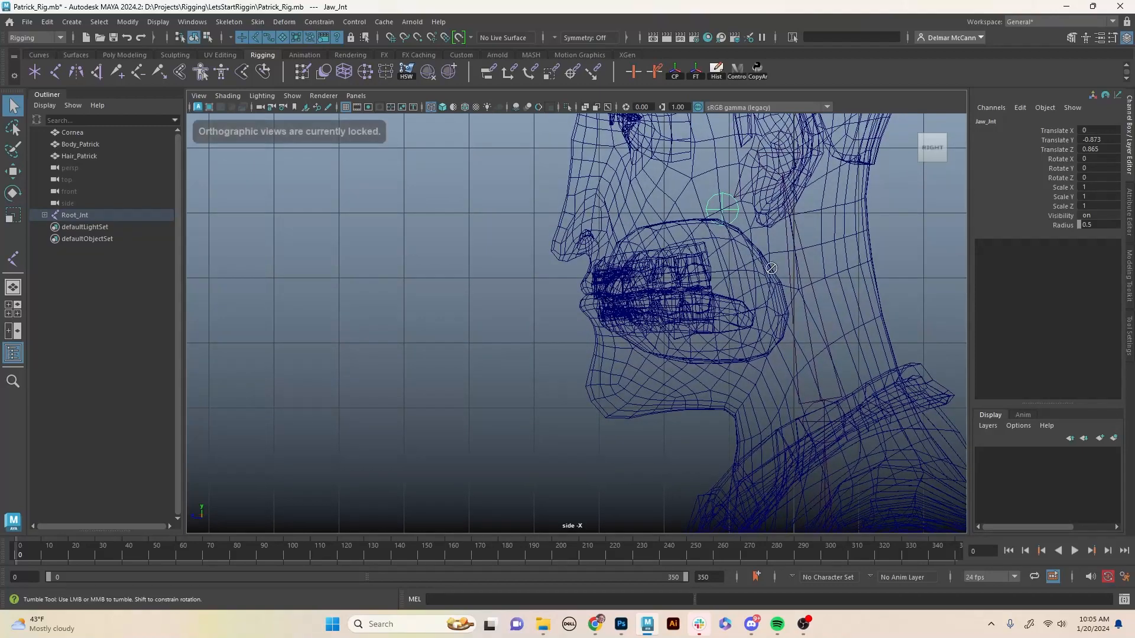
pyautogui.keyDown('alt'); pyautogui.moveTo(749, 267); pyautogui.dragTo(748, 288, button='middle'); pyautogui.keyUp('alt')
pyautogui.keyDown('alt'); pyautogui.moveTo(741, 313); pyautogui.dragTo(725, 275, button='middle'); pyautogui.keyUp('alt')
pyautogui.press('space')
pyautogui.press('space')
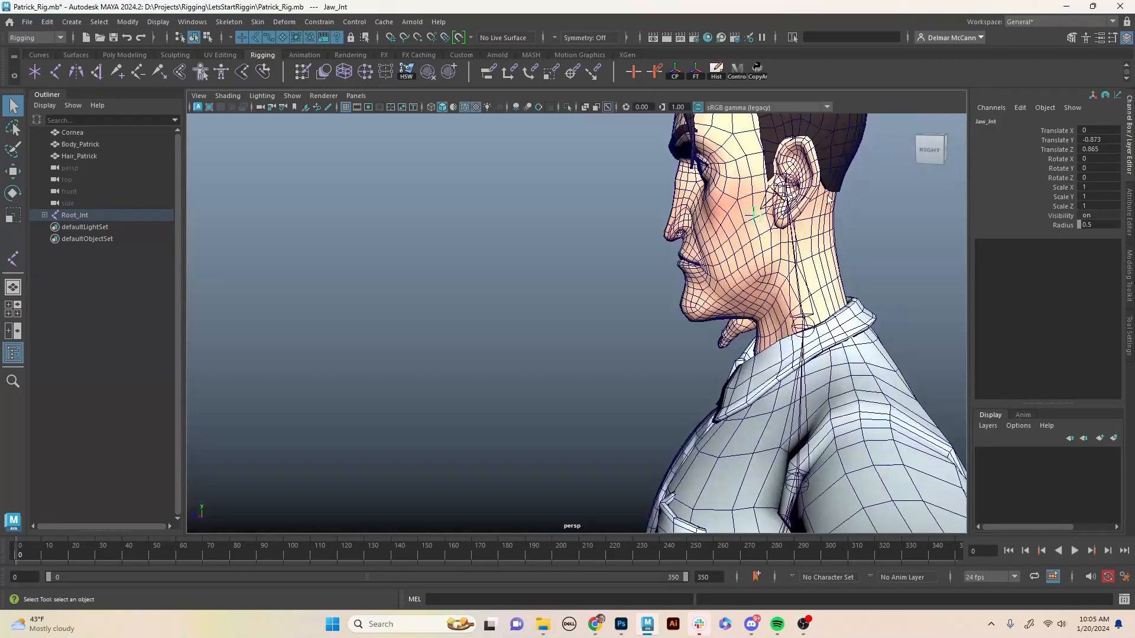
# Examine the skeleton from pelvis to jaw inside the character from the front and side.
pyautogui.keyDown('alt'); pyautogui.moveTo(591, 344); pyautogui.dragTo(582, 282, button='middle'); pyautogui.keyUp('alt')
pyautogui.keyDown('alt'); pyautogui.moveTo(582, 282); pyautogui.dragTo(818, 286); pyautogui.keyUp('alt')
pyautogui.keyDown('alt'); pyautogui.moveTo(842, 404); pyautogui.dragTo(838, 228, button='middle'); pyautogui.keyUp('alt')
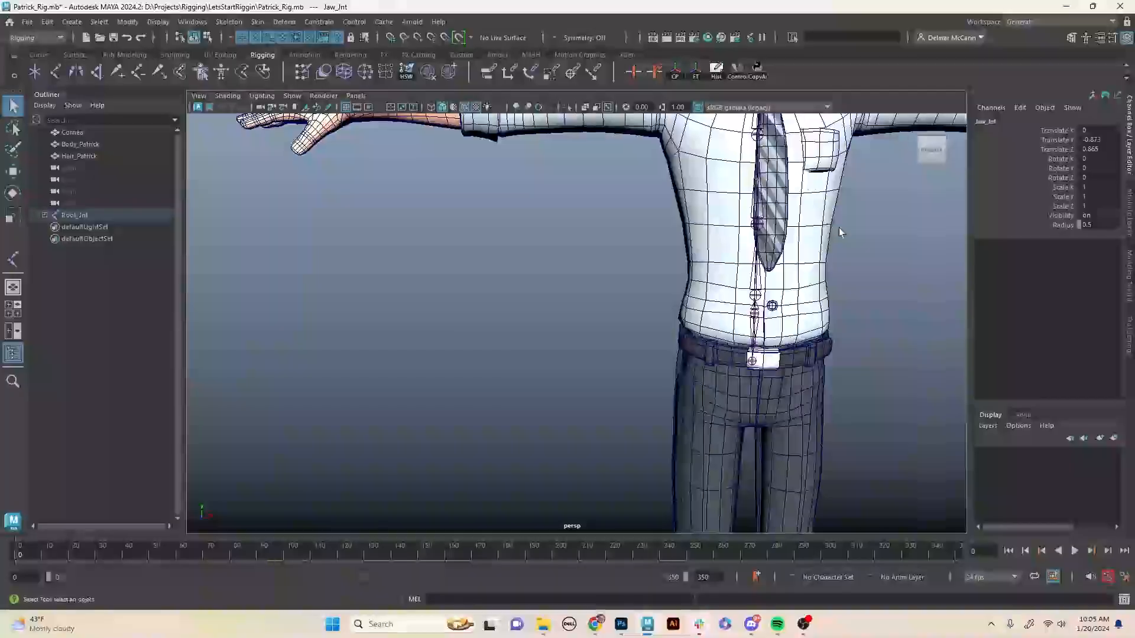
pyautogui.keyDown('alt'); pyautogui.moveTo(838, 237); pyautogui.dragTo(791, 243); pyautogui.keyUp('alt')
pyautogui.keyDown('alt'); pyautogui.moveTo(864, 328); pyautogui.dragTo(835, 296, button='middle'); pyautogui.keyUp('alt')
pyautogui.keyDown('alt'); pyautogui.moveTo(835, 296); pyautogui.dragTo(783, 201); pyautogui.keyUp('alt')
pyautogui.keyDown('alt'); pyautogui.moveTo(783, 198); pyautogui.dragTo(756, 325, button='middle'); pyautogui.keyUp('alt')
pyautogui.keyDown('alt'); pyautogui.moveTo(748, 310); pyautogui.dragTo(841, 313); pyautogui.keyUp('alt')
pyautogui.keyDown('alt'); pyautogui.moveTo(758, 225); pyautogui.dragTo(762, 304, button='middle'); pyautogui.keyUp('alt')
pyautogui.keyDown('alt'); pyautogui.moveTo(763, 305); pyautogui.dragTo(967, 357); pyautogui.keyUp('alt')
pyautogui.keyDown('alt'); pyautogui.moveTo(770, 202); pyautogui.dragTo(779, 283, button='middle'); pyautogui.keyUp('alt')
pyautogui.keyDown('alt'); pyautogui.moveTo(827, 284); pyautogui.dragTo(733, 273); pyautogui.keyUp('alt')
pyautogui.keyDown('alt'); pyautogui.moveTo(728, 164); pyautogui.dragTo(532, 316); pyautogui.keyUp('alt')
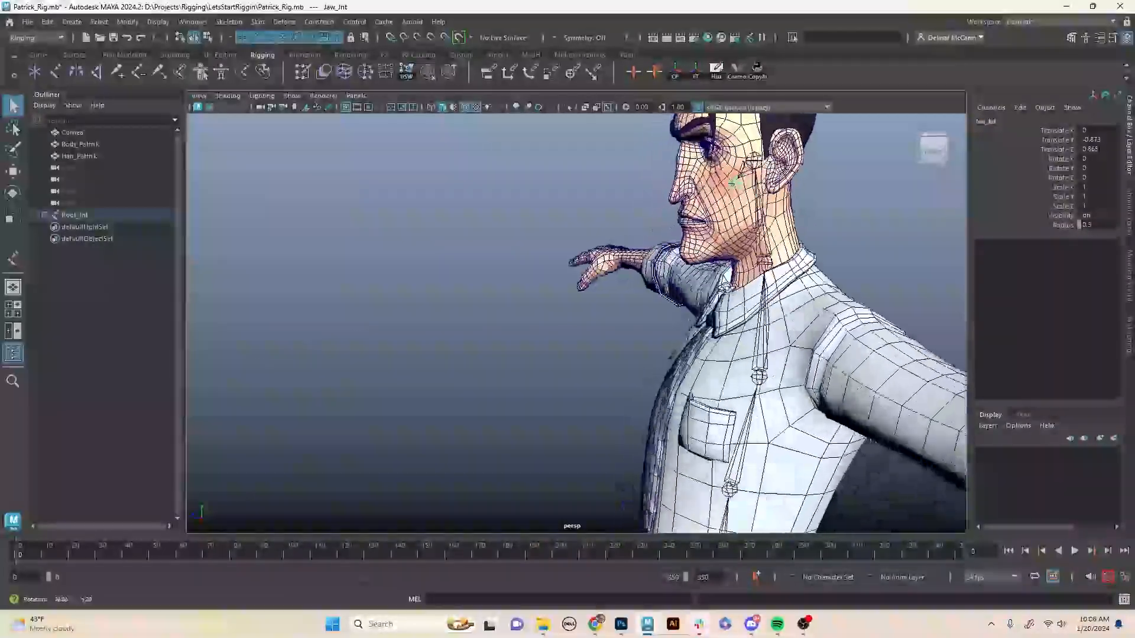
# Reposition only Neck_Jnt, leaving its child joints in place, lowering it to Translate Y 4.512 and shifting it back to Translate Z 0.006.
pyautogui.keyDown('alt'); pyautogui.moveTo(803, 280); pyautogui.dragTo(836, 278); pyautogui.keyUp('alt')
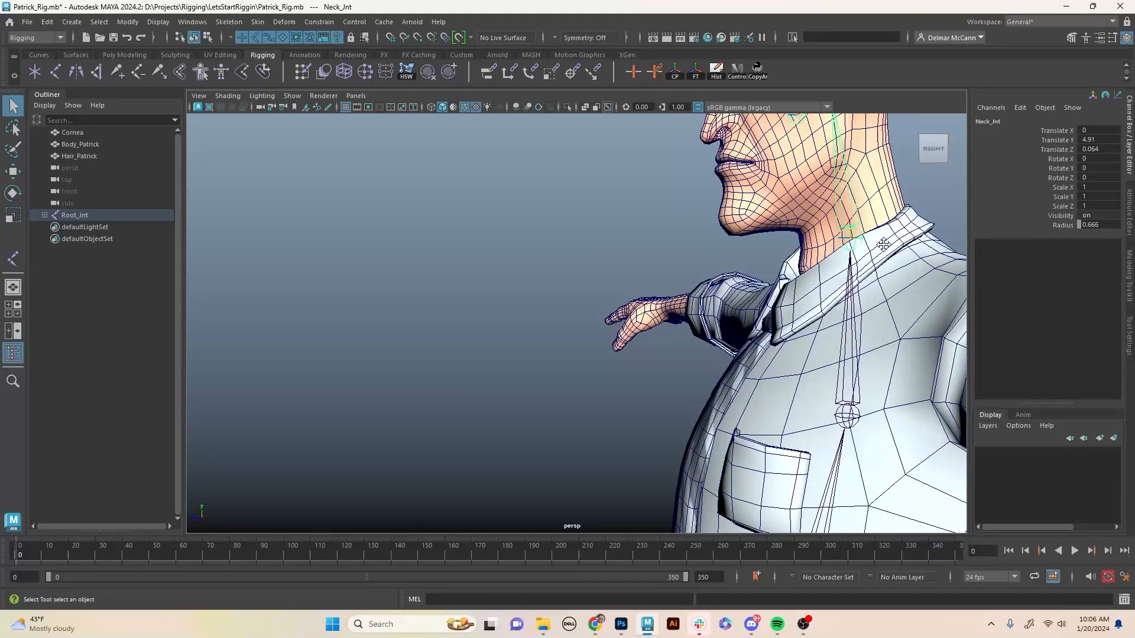
pyautogui.press('w')
pyautogui.keyDown('alt'); pyautogui.moveTo(883, 244); pyautogui.dragTo(856, 241); pyautogui.keyUp('alt')
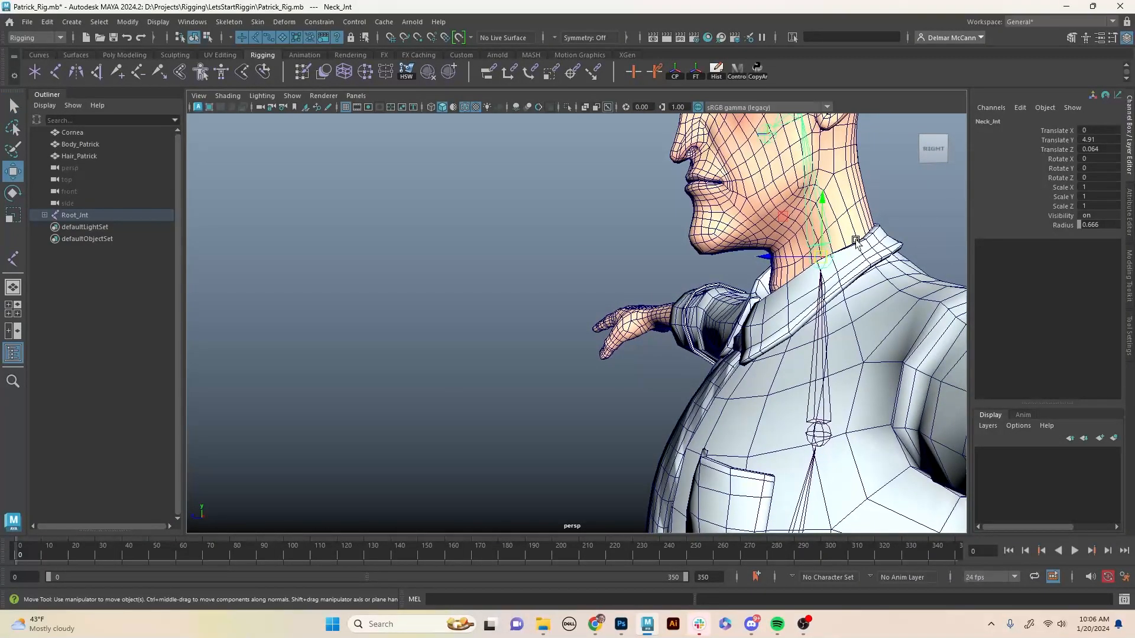
pyautogui.press('d')
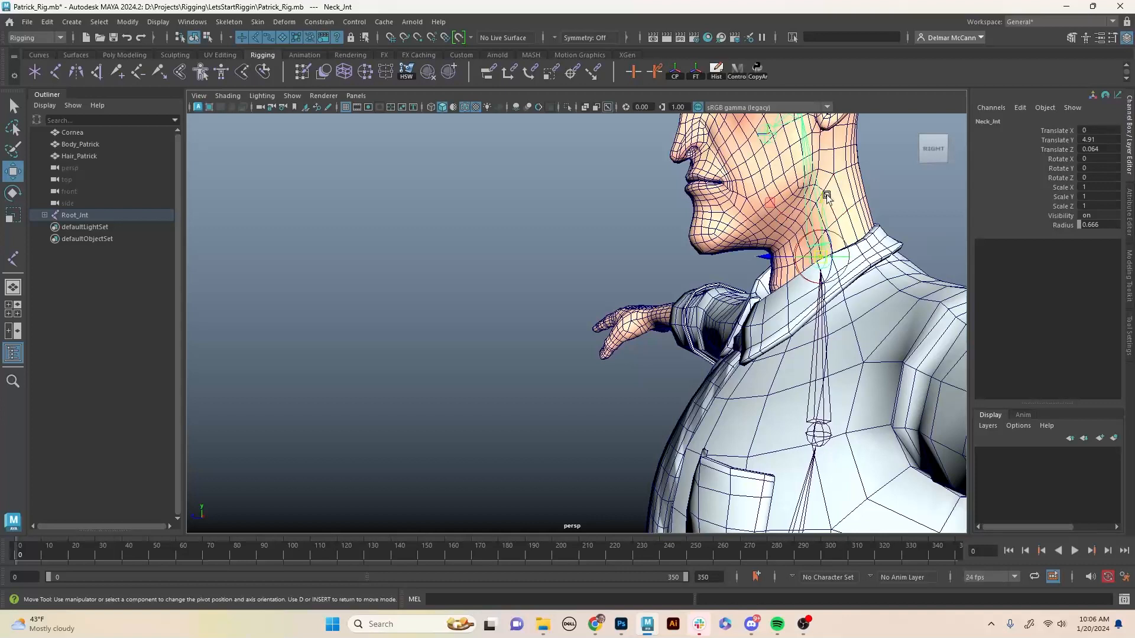
pyautogui.moveTo(826, 197); pyautogui.dragTo(822, 205)
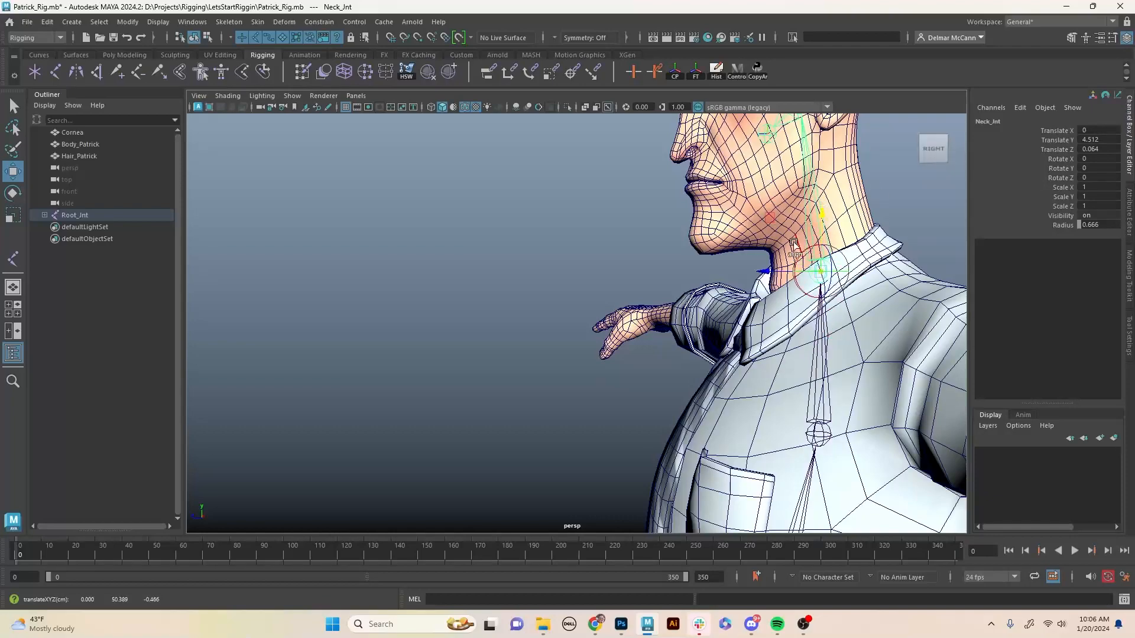
pyautogui.keyDown('alt'); pyautogui.moveTo(793, 242); pyautogui.dragTo(724, 306); pyautogui.keyUp('alt')
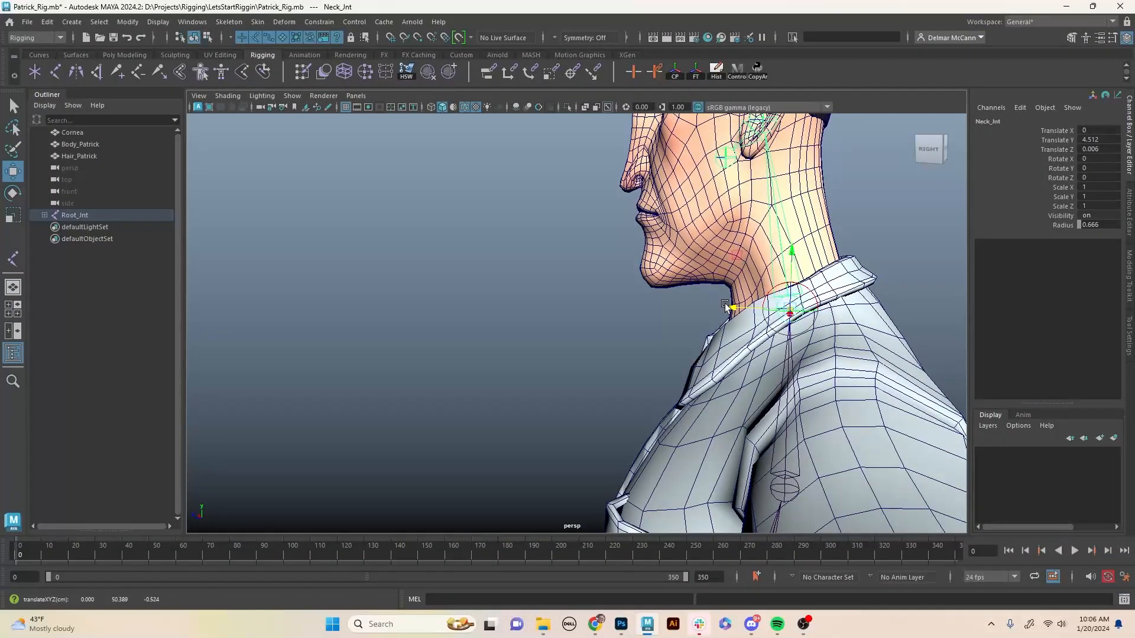
pyautogui.keyDown('alt'); pyautogui.moveTo(819, 293); pyautogui.dragTo(766, 287); pyautogui.keyUp('alt')
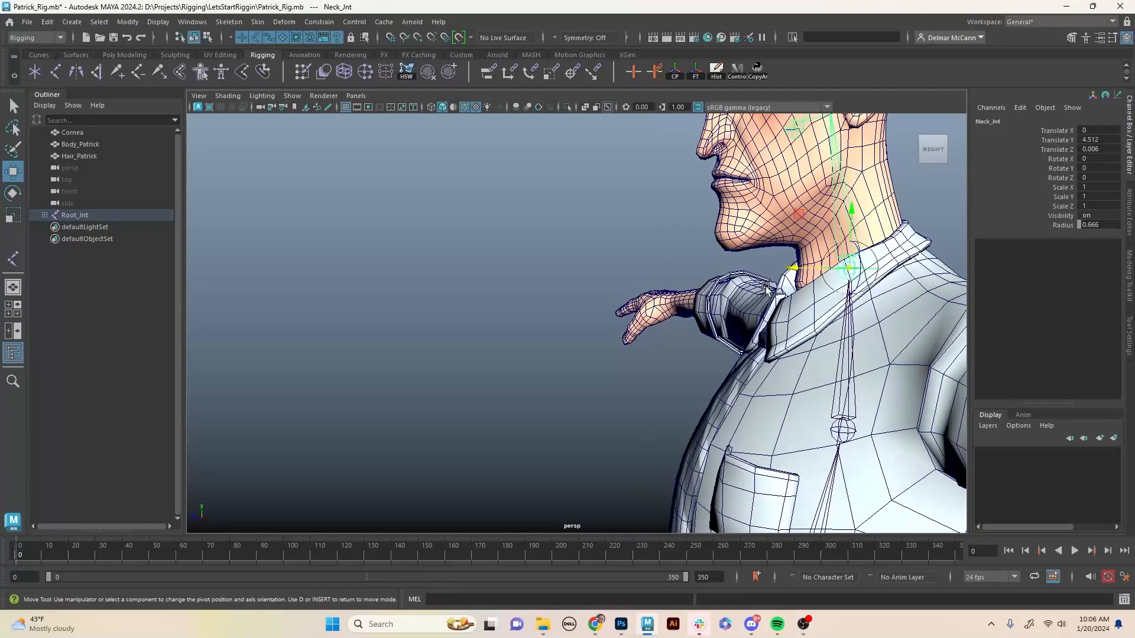
# Examine the character's hips, knees and feet from the front and side to judge where the leg joints belong.
pyautogui.keyDown('alt'); pyautogui.moveTo(851, 381); pyautogui.dragTo(767, 344); pyautogui.keyUp('alt')
pyautogui.keyDown('alt'); pyautogui.moveTo(767, 344); pyautogui.dragTo(770, 356, button='middle'); pyautogui.keyUp('alt')
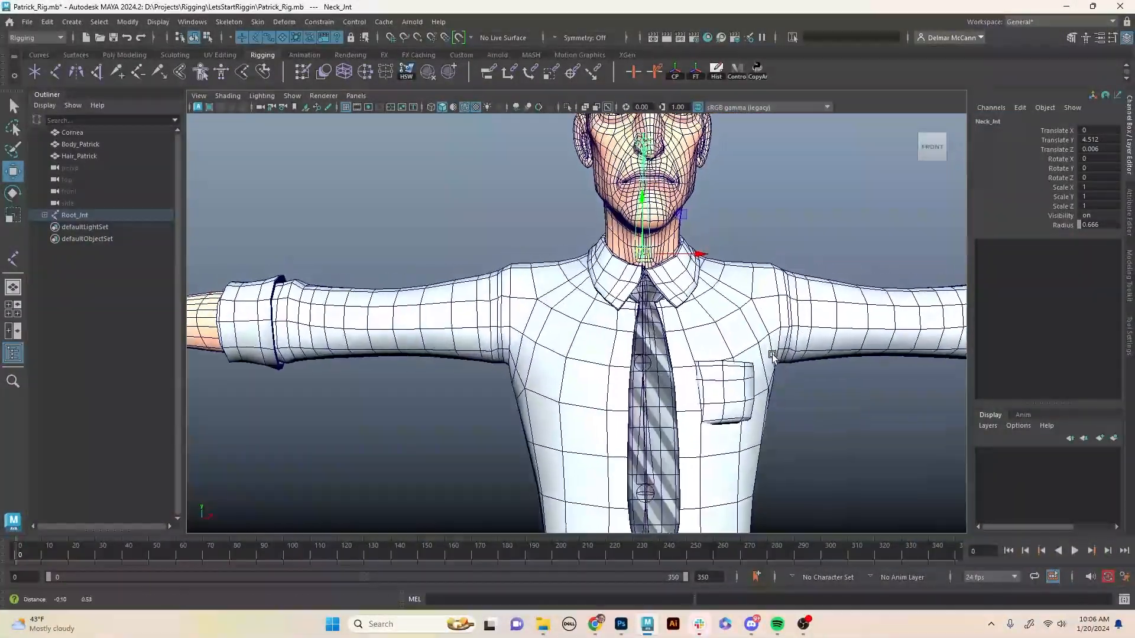
pyautogui.keyDown('alt'); pyautogui.moveTo(769, 356); pyautogui.dragTo(724, 367, button='right'); pyautogui.keyUp('alt')
pyautogui.keyDown('alt'); pyautogui.moveTo(761, 376); pyautogui.dragTo(743, 318, button='middle'); pyautogui.keyUp('alt')
pyautogui.keyDown('alt'); pyautogui.moveTo(740, 432); pyautogui.dragTo(744, 346, button='middle'); pyautogui.keyUp('alt')
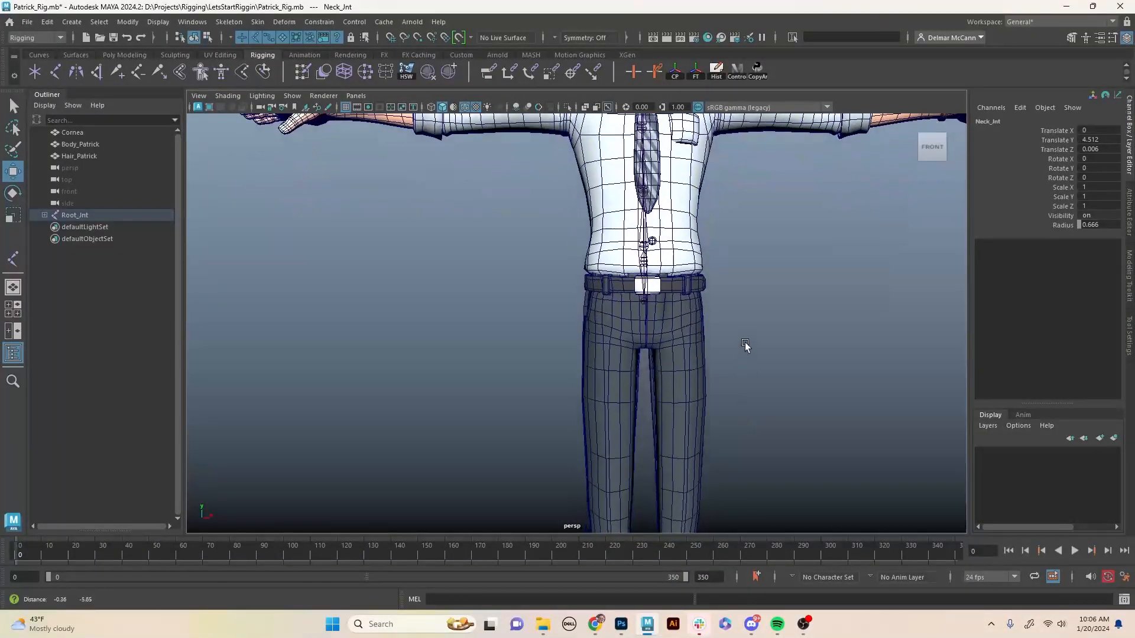
pyautogui.keyDown('alt'); pyautogui.moveTo(744, 347); pyautogui.dragTo(720, 344); pyautogui.keyUp('alt')
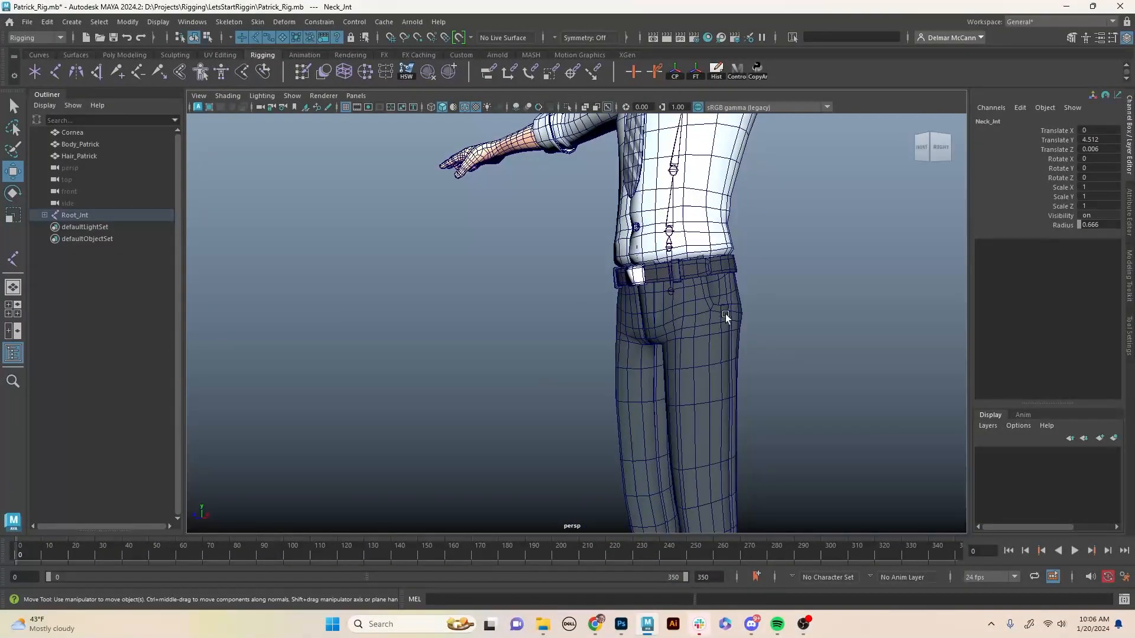
pyautogui.keyDown('alt'); pyautogui.moveTo(745, 367); pyautogui.dragTo(748, 286, button='middle'); pyautogui.keyUp('alt')
pyautogui.keyDown('alt'); pyautogui.moveTo(768, 290); pyautogui.dragTo(818, 307); pyautogui.keyUp('alt')
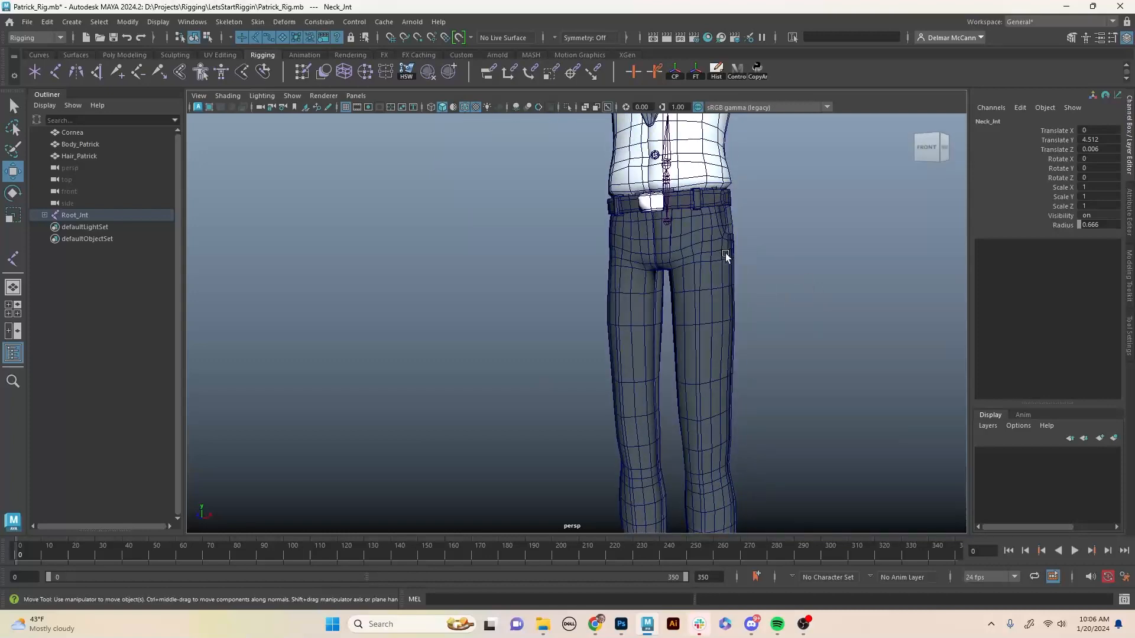
pyautogui.keyDown('alt'); pyautogui.moveTo(719, 331); pyautogui.dragTo(722, 218, button='middle'); pyautogui.keyUp('alt')
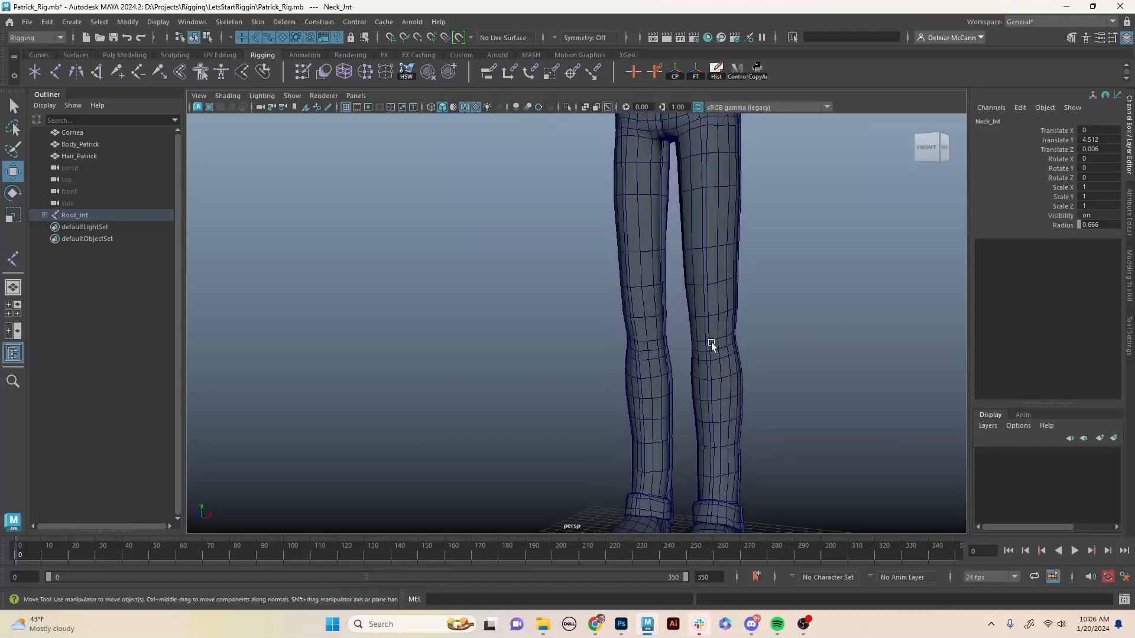
pyautogui.keyDown('alt'); pyautogui.moveTo(749, 381); pyautogui.dragTo(746, 364, button='middle'); pyautogui.keyUp('alt')
pyautogui.keyDown('alt'); pyautogui.moveTo(775, 387); pyautogui.dragTo(675, 376); pyautogui.keyUp('alt')
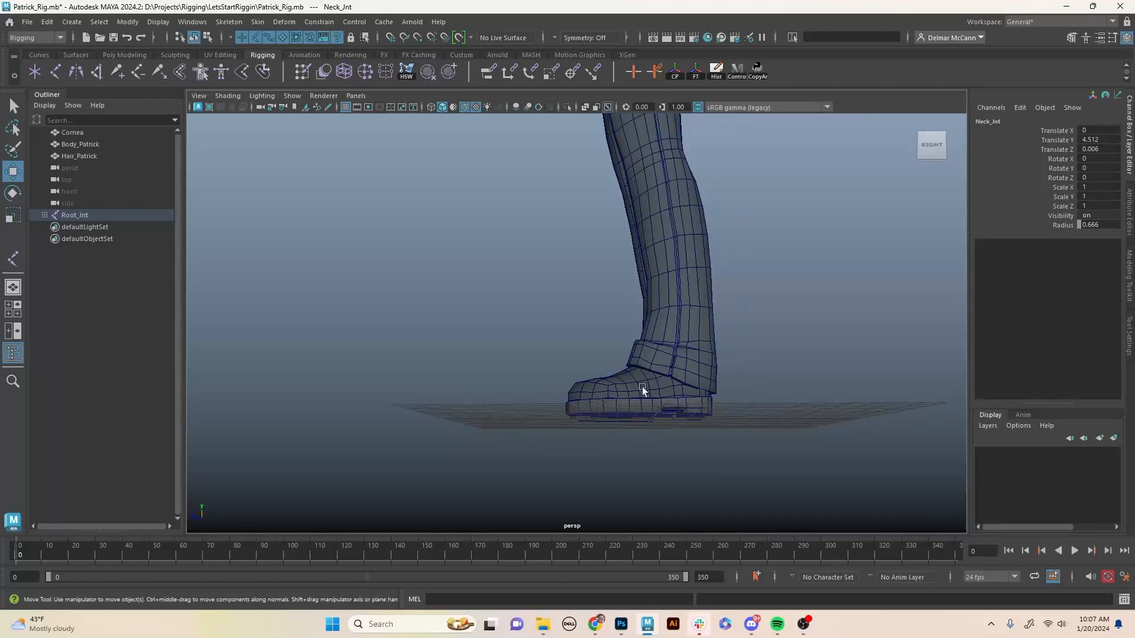
pyautogui.keyDown('alt'); pyautogui.moveTo(704, 281); pyautogui.dragTo(780, 299); pyautogui.keyUp('alt')
pyautogui.keyDown('alt'); pyautogui.moveTo(780, 299); pyautogui.dragTo(762, 344, button='middle'); pyautogui.keyUp('alt')
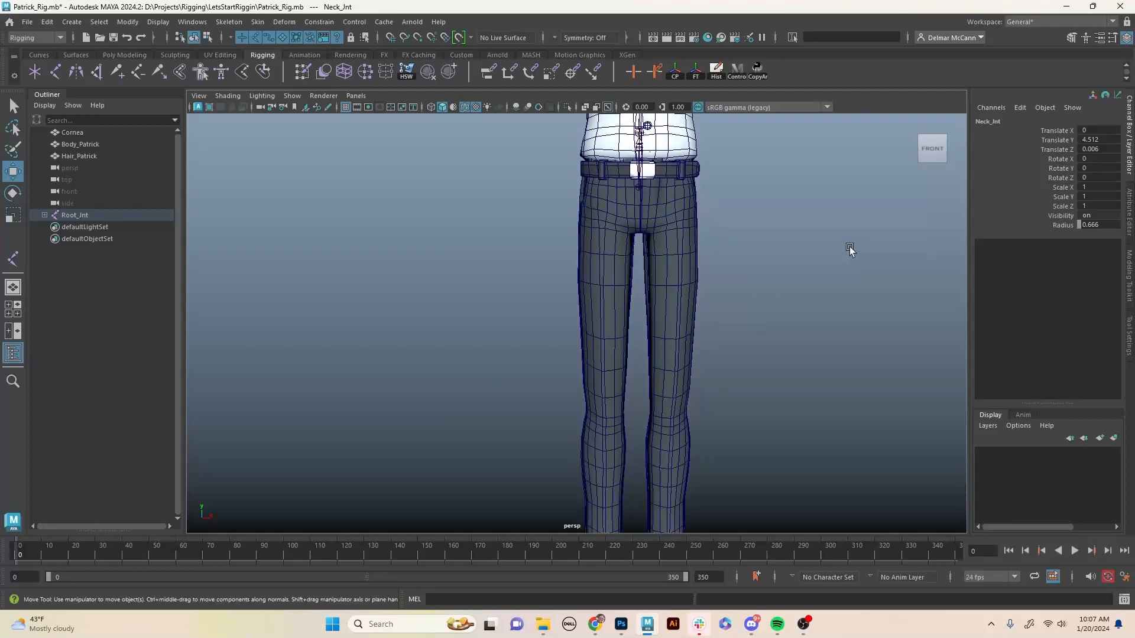